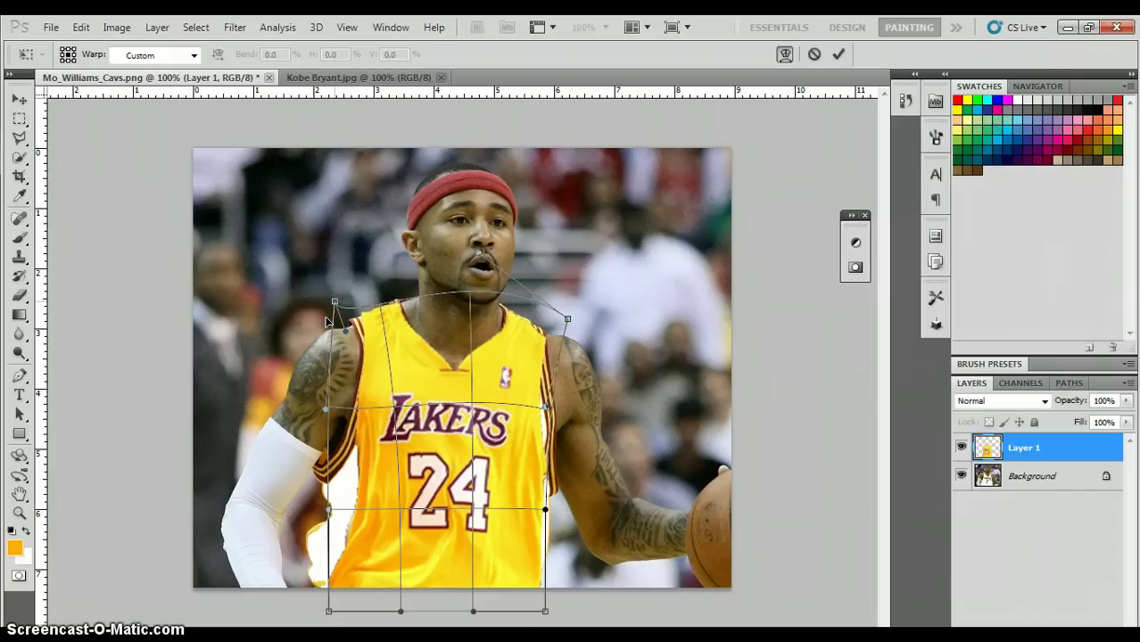
# Warp the upper part of the jersey on Layer 1 so its shoulders and side edges follow the player's torso and arms
pyautogui.click(332, 304)
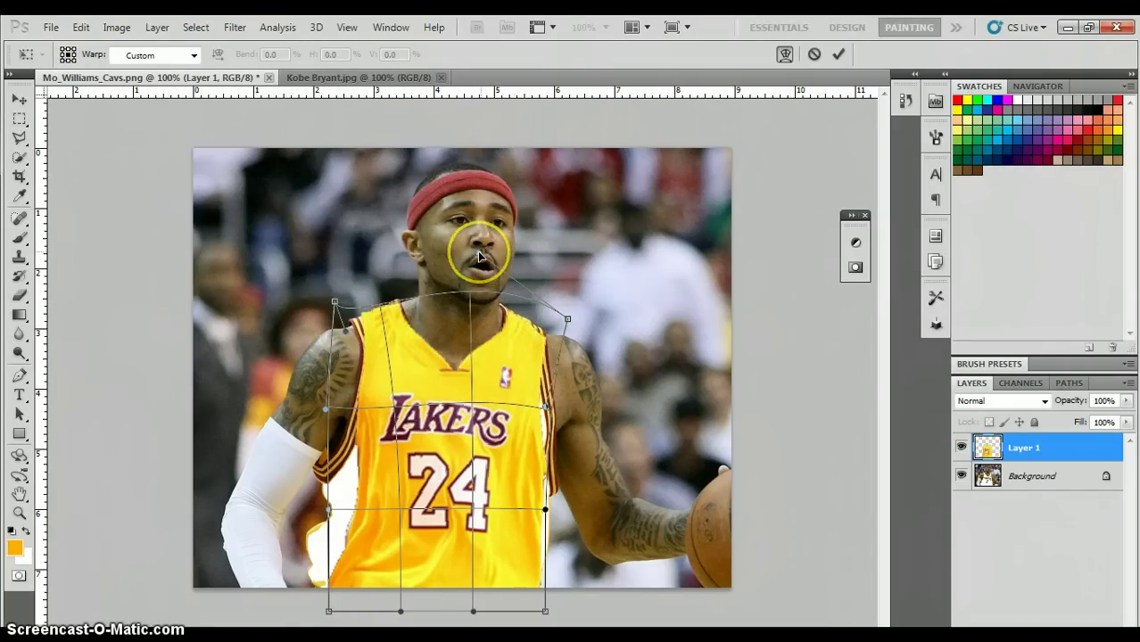
pyautogui.moveTo(479, 256)
pyautogui.mouseDown()
pyautogui.moveTo(495, 240)
pyautogui.moveTo(566, 322)
pyautogui.moveTo(541, 321)
pyautogui.moveTo(548, 413)
pyautogui.mouseUp()
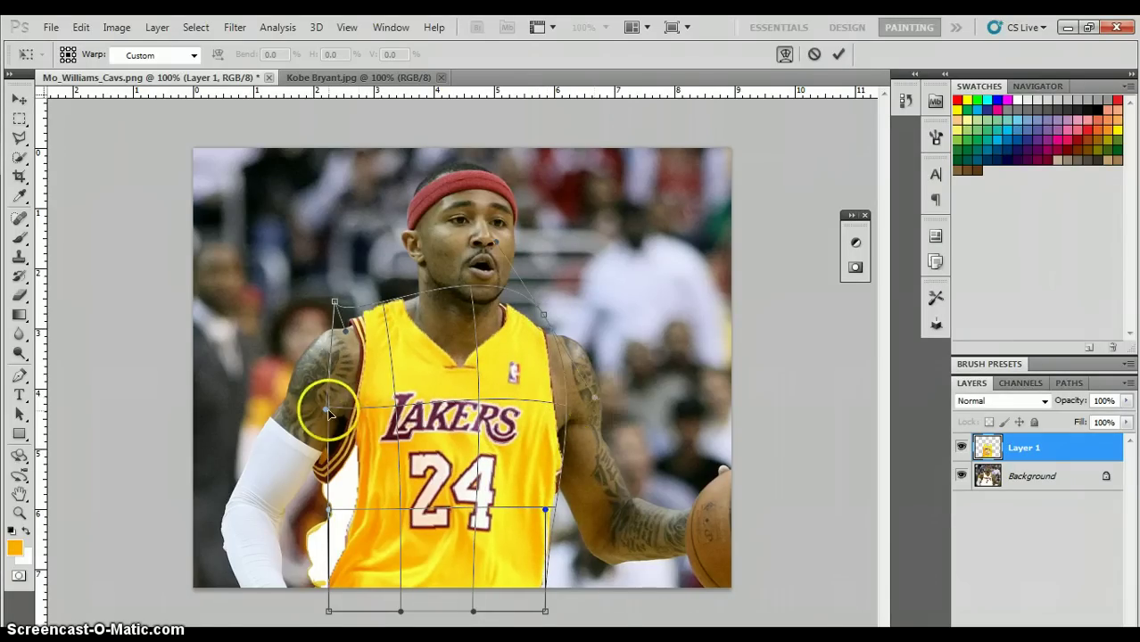
pyautogui.moveTo(326, 410); pyautogui.dragTo(328, 413)
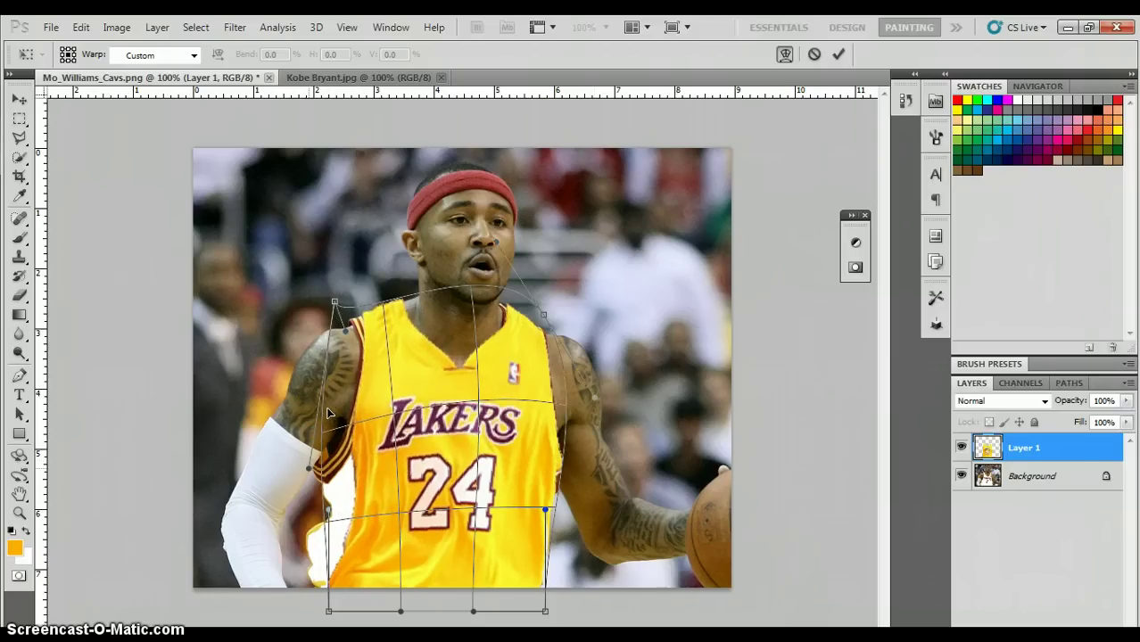
pyautogui.moveTo(309, 463); pyautogui.dragTo(308, 468)
pyautogui.moveTo(338, 366); pyautogui.dragTo(375, 286)
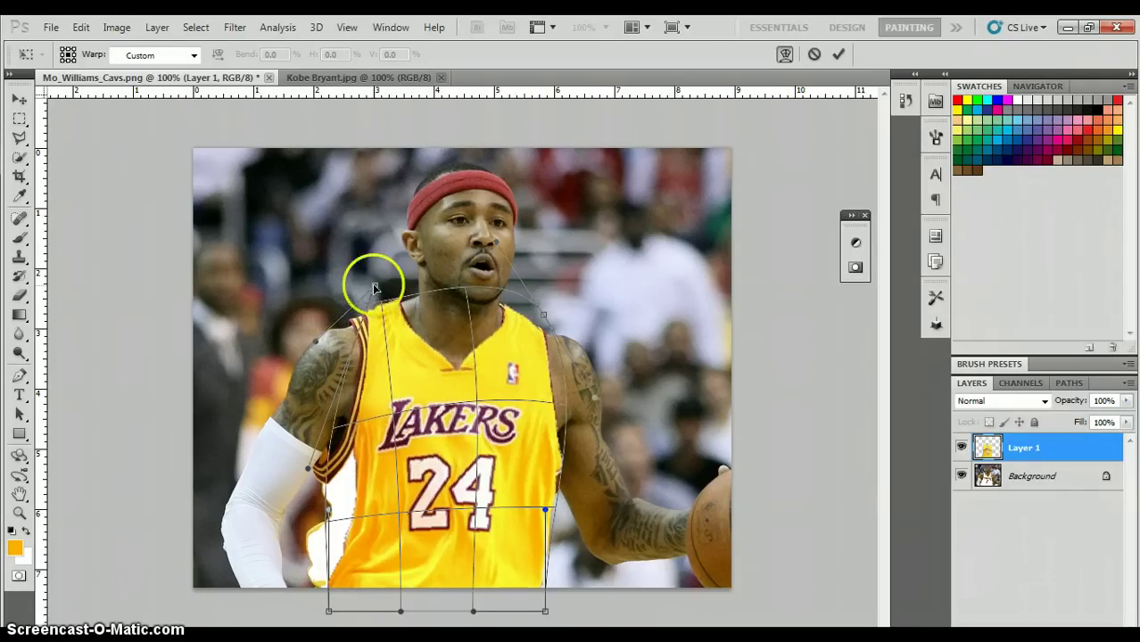
pyautogui.moveTo(315, 342); pyautogui.dragTo(279, 493)
pyautogui.moveTo(408, 331); pyautogui.dragTo(373, 285)
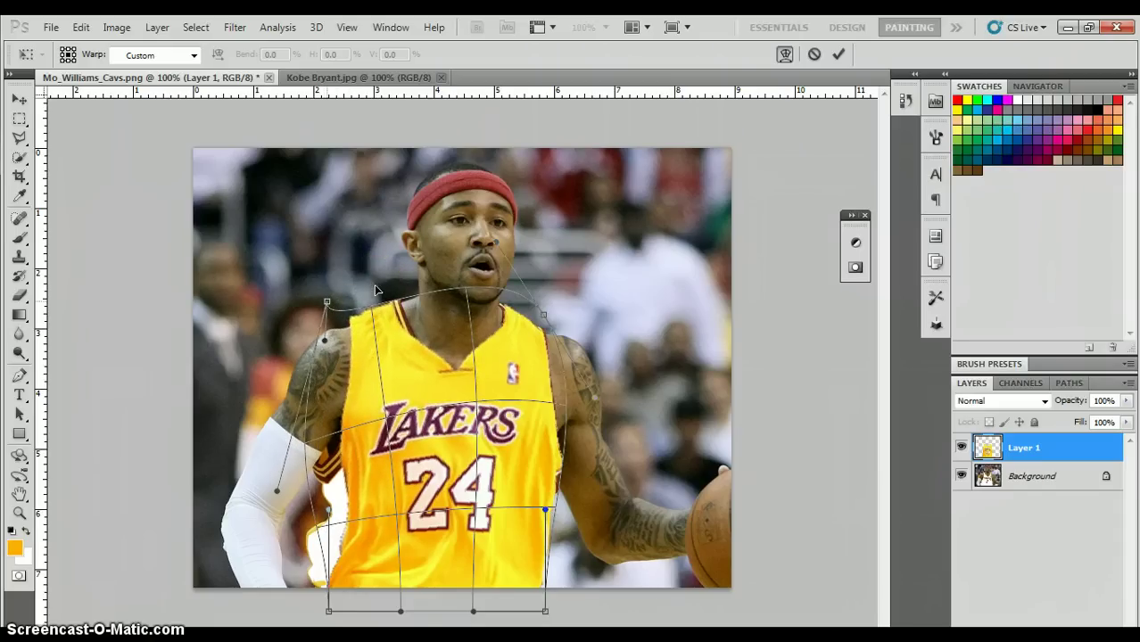
pyautogui.click(326, 301)
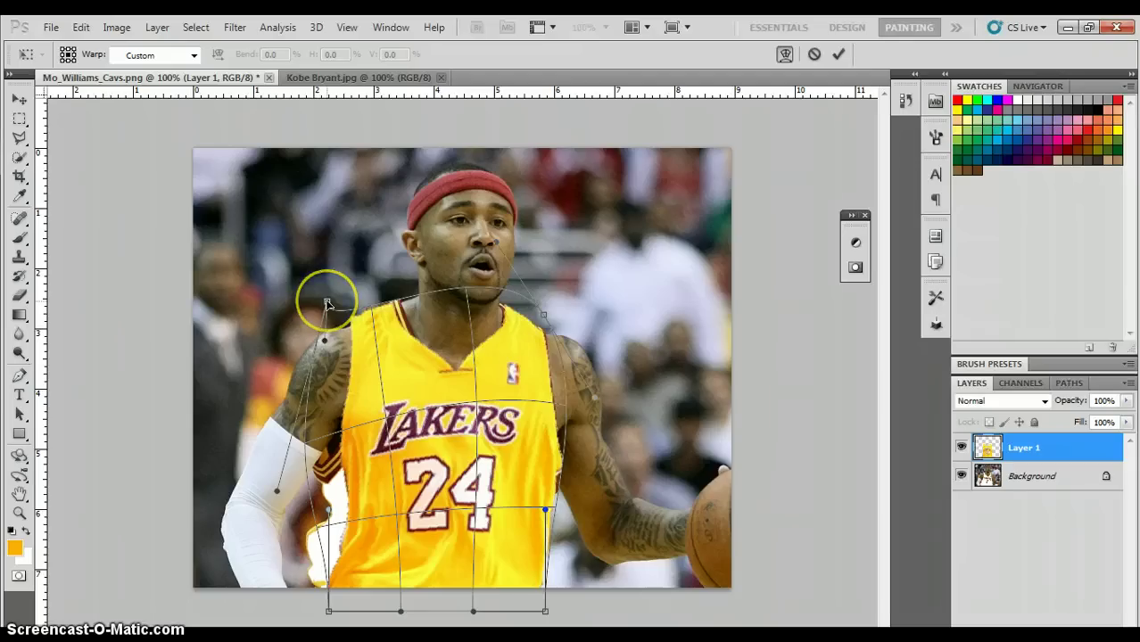
# Warp the lower jersey, pulling its bottom-left corner outward so the fabric reaches over the white area beside the waist
pyautogui.click(562, 526)
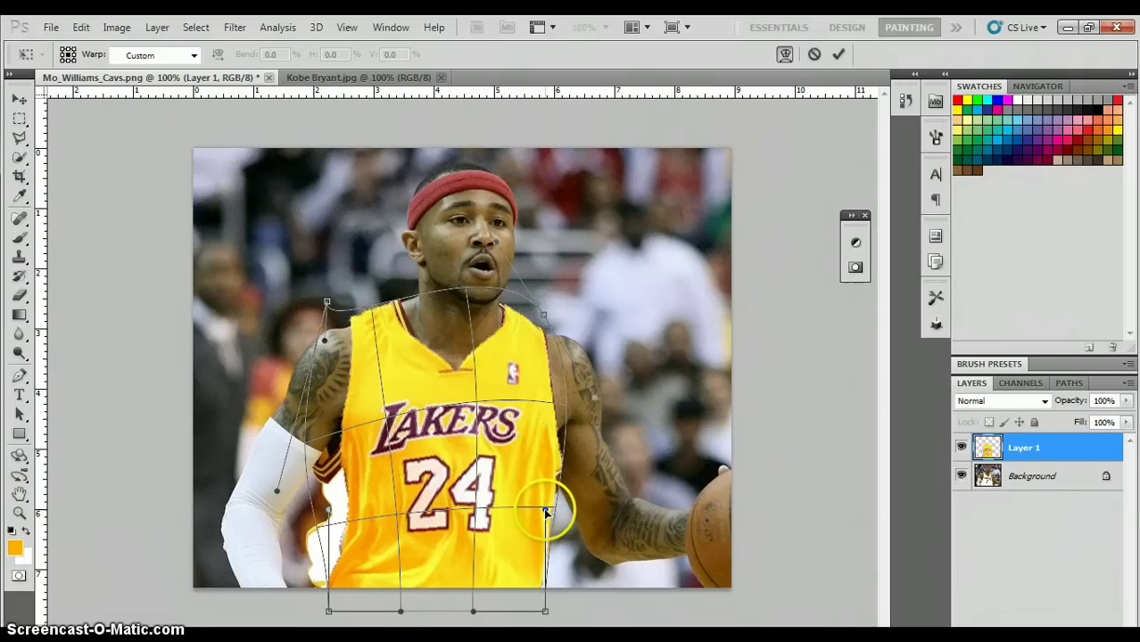
pyautogui.moveTo(544, 509); pyautogui.dragTo(544, 511)
pyautogui.moveTo(546, 612); pyautogui.dragTo(548, 613)
pyautogui.click(349, 610)
pyautogui.moveTo(350, 610); pyautogui.dragTo(331, 509)
pyautogui.moveTo(329, 613); pyautogui.dragTo(311, 612)
# Refine the warp at the jersey's left shoulder and collar to cover the old shoulder trim, and apply the transformation
pyautogui.moveTo(395, 312); pyautogui.dragTo(344, 335)
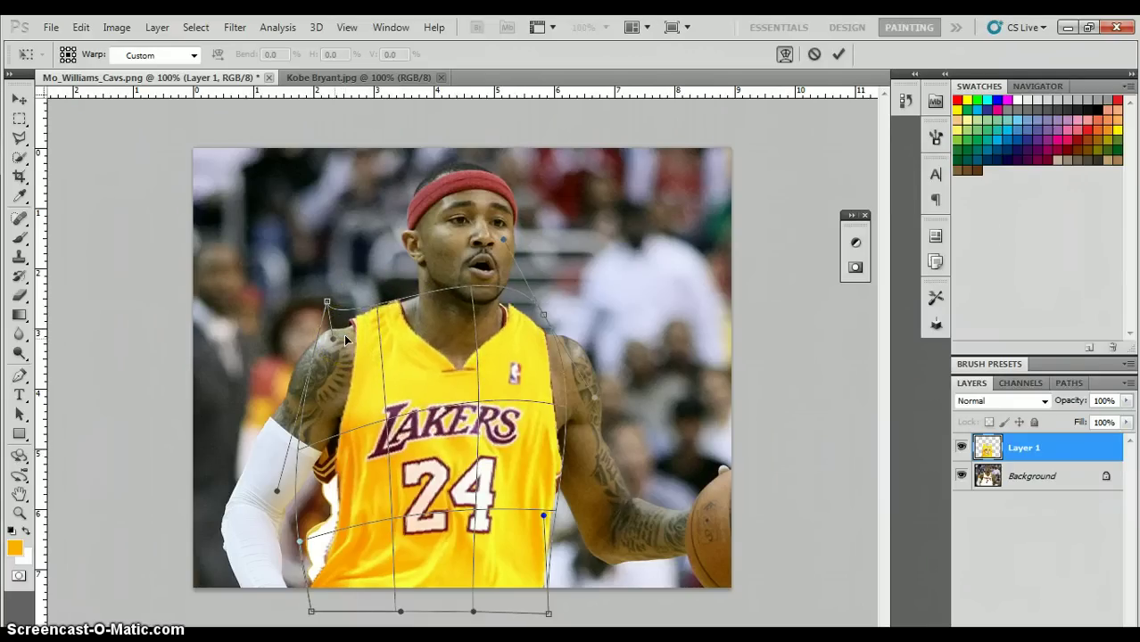
pyautogui.moveTo(403, 300); pyautogui.dragTo(326, 336)
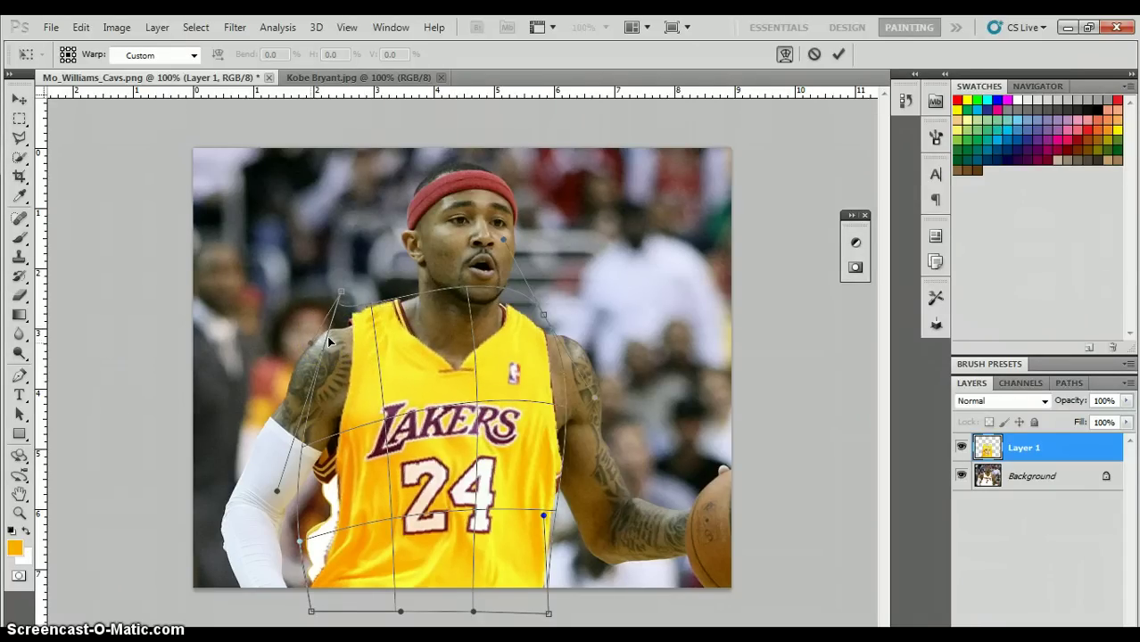
pyautogui.click(20, 101)
pyautogui.click(466, 268)
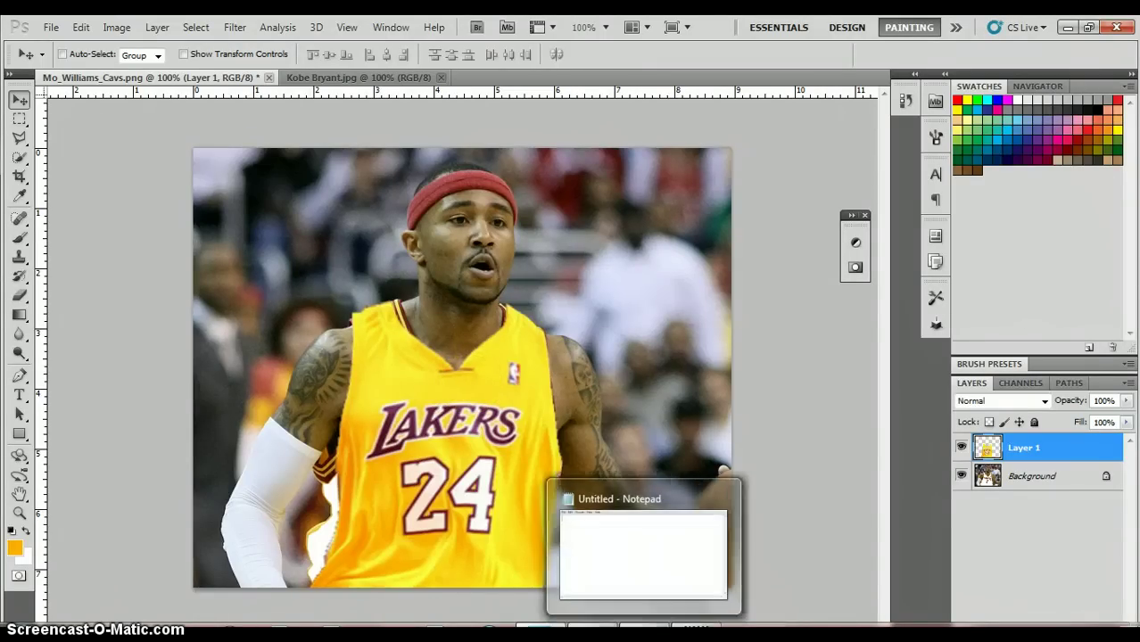
# Switch to Notepad, write the note "Now just cover the white spots with the clone tool", and return to Photoshop
pyautogui.click(651, 626)
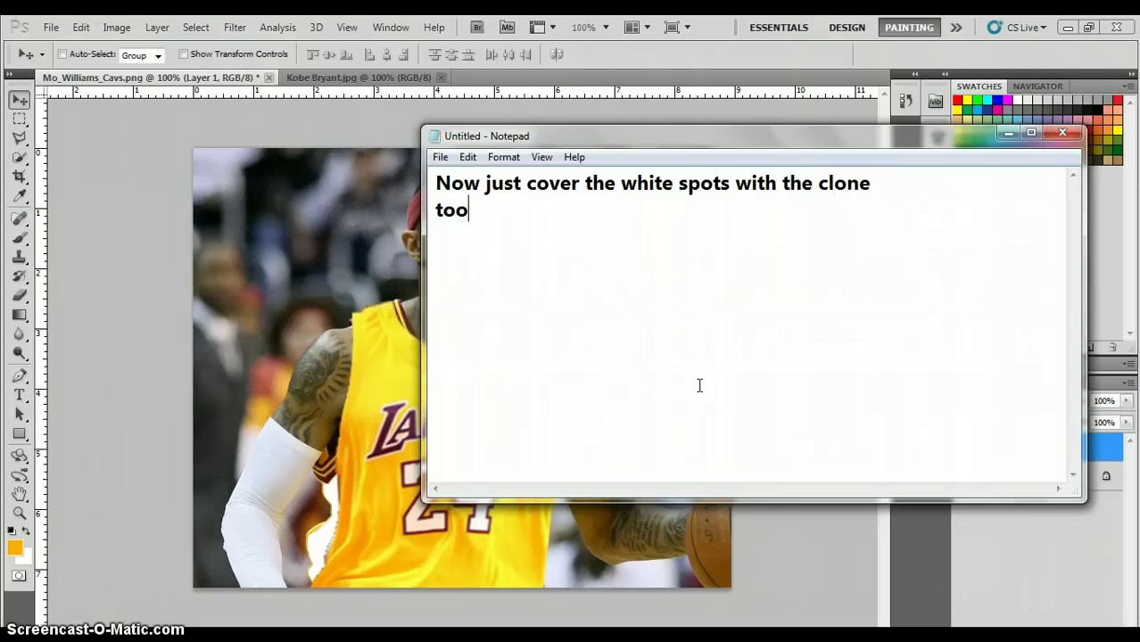
pyautogui.click(606, 63)
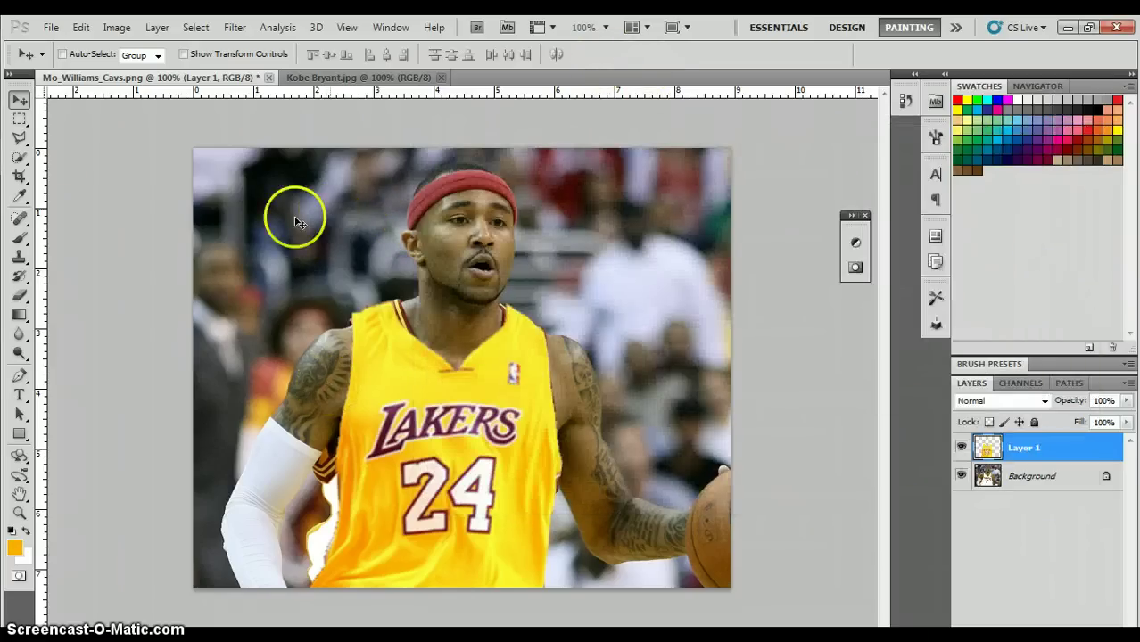
# Clone yellow jersey fabric with the Clone Stamp over the old trim at both sides of the collar and along the right side edge
pyautogui.click(21, 257)
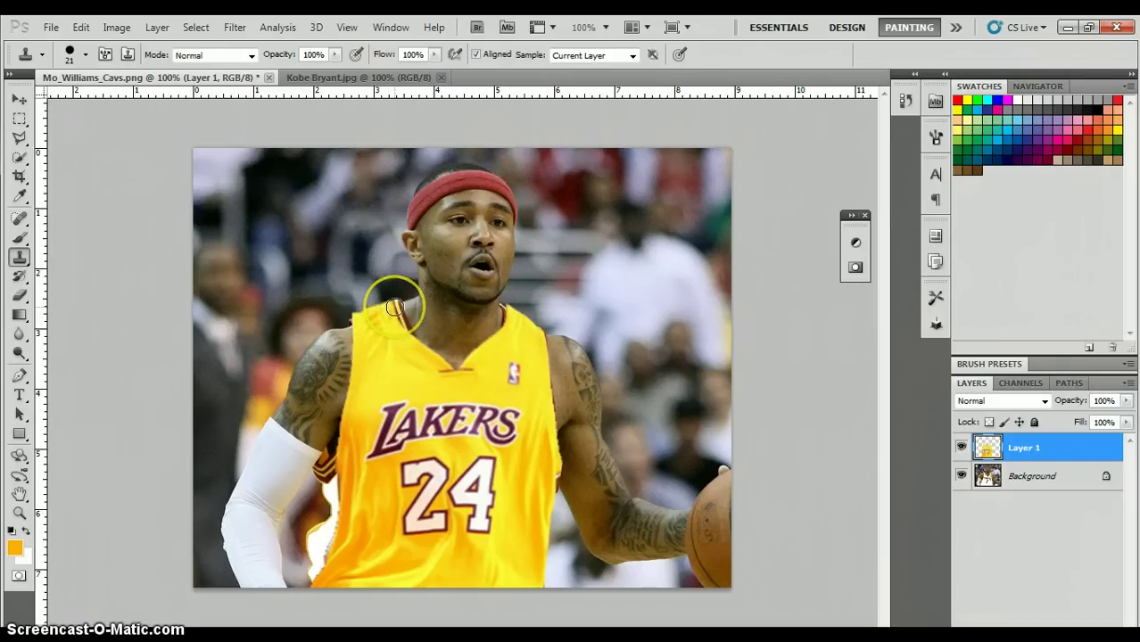
pyautogui.click(394, 307)
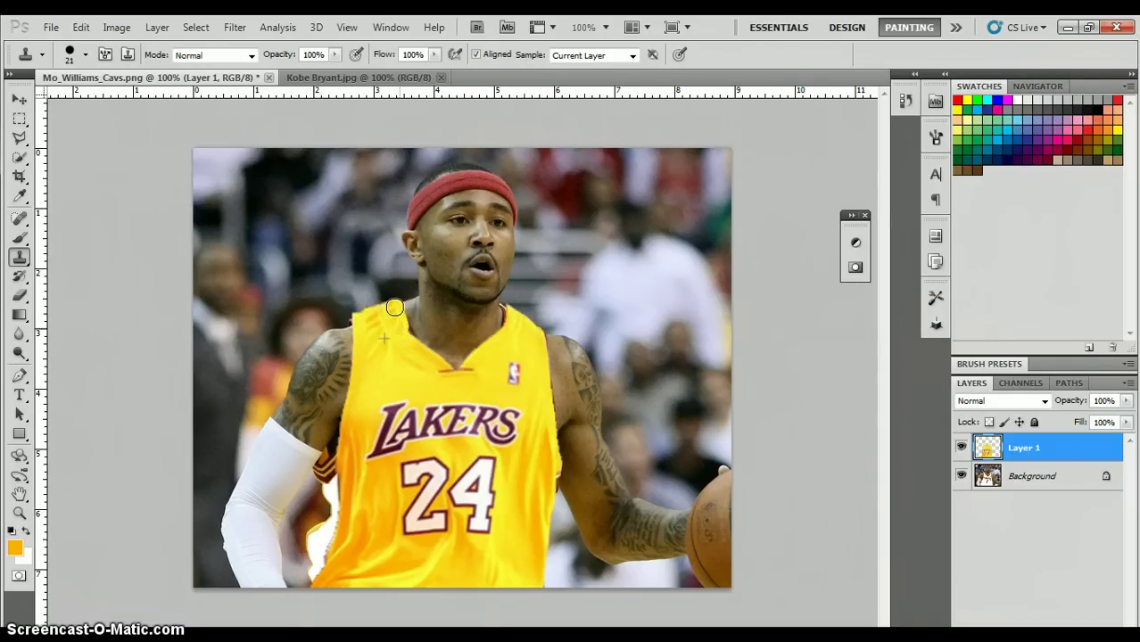
pyautogui.moveTo(395, 306); pyautogui.dragTo(404, 337)
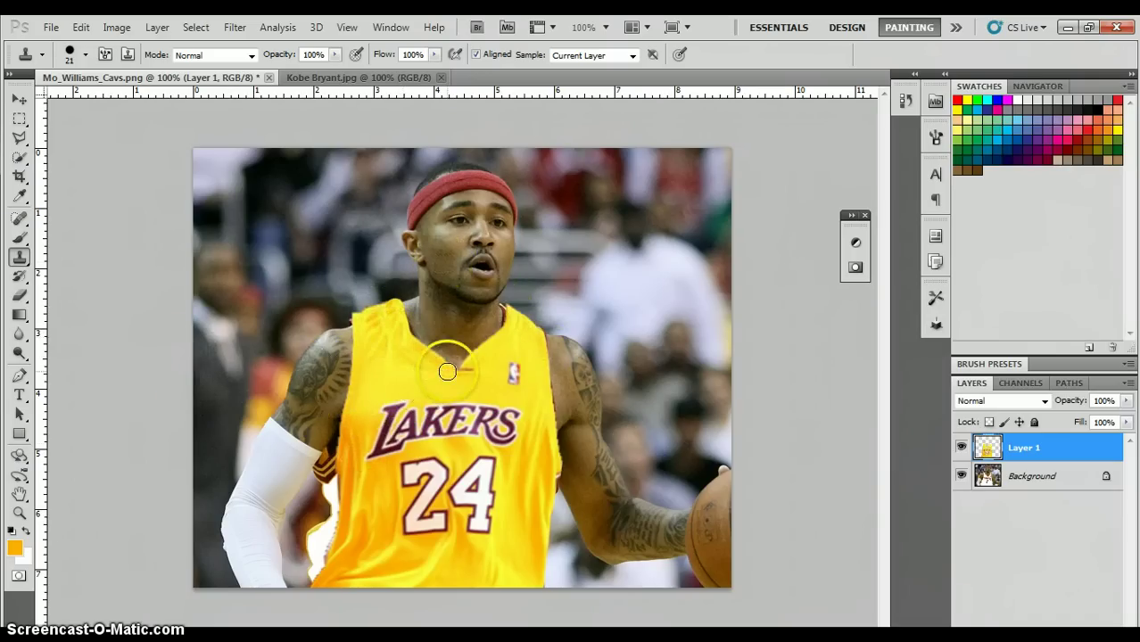
pyautogui.moveTo(513, 349); pyautogui.dragTo(508, 311)
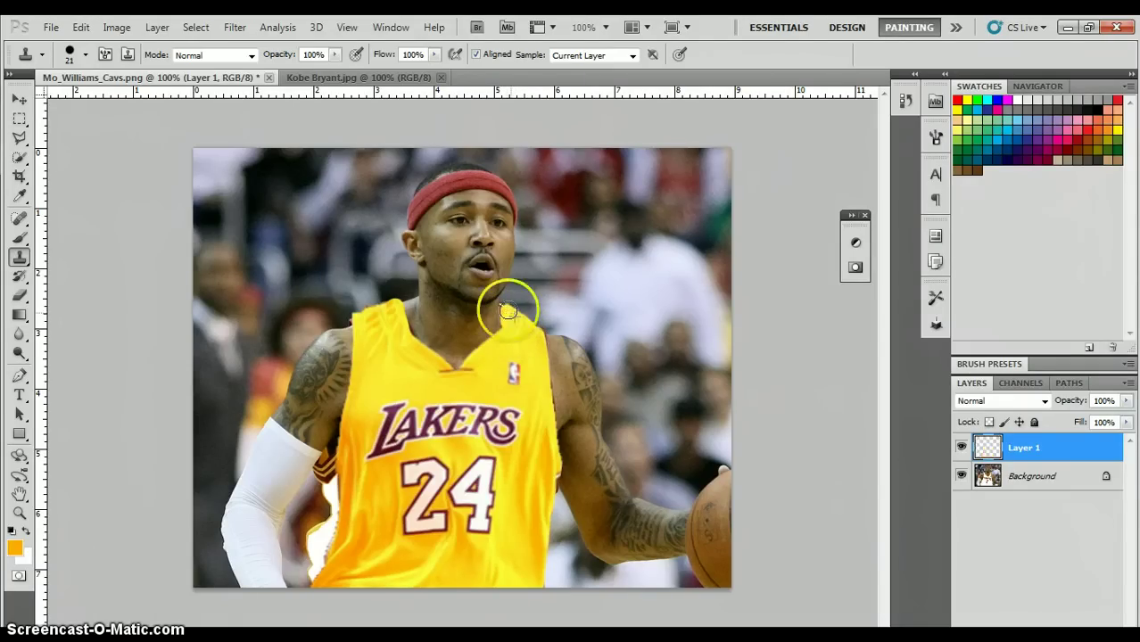
pyautogui.moveTo(538, 419)
pyautogui.mouseDown()
pyautogui.moveTo(555, 466)
pyautogui.moveTo(533, 468)
pyautogui.moveTo(552, 477)
pyautogui.mouseUp()
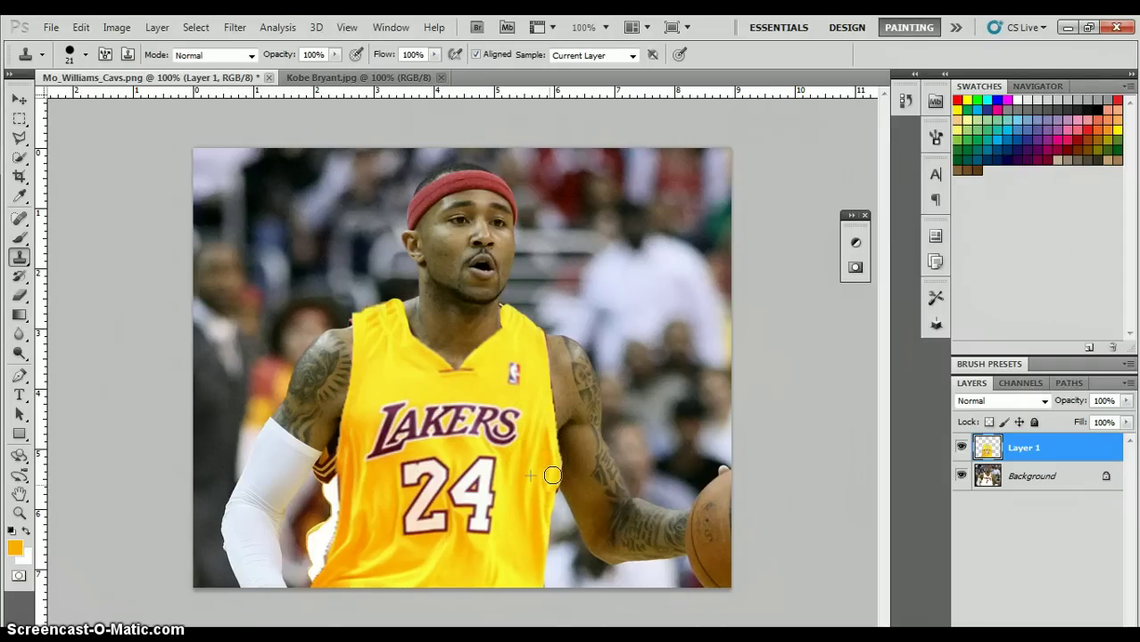
pyautogui.moveTo(553, 476); pyautogui.dragTo(553, 477)
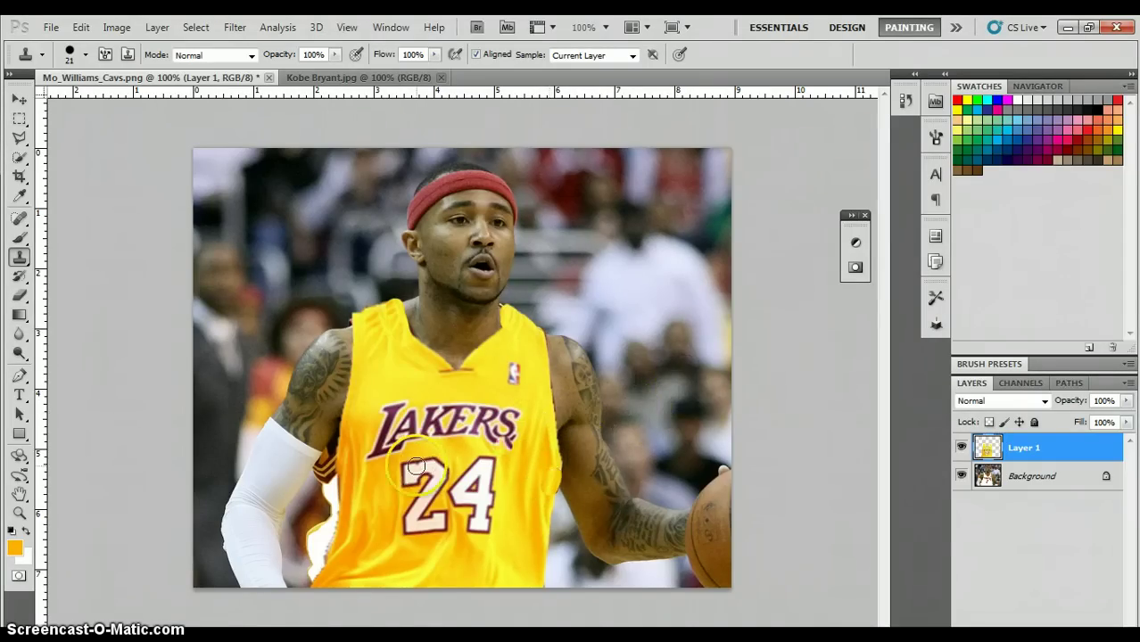
# Clone yellow fabric over the white gaps and old striped trim along the jersey's left side, from the armpit to the waist
pyautogui.moveTo(356, 493)
pyautogui.mouseDown()
pyautogui.moveTo(323, 460)
pyautogui.moveTo(331, 474)
pyautogui.moveTo(343, 463)
pyautogui.moveTo(357, 477)
pyautogui.moveTo(323, 483)
pyautogui.moveTo(344, 453)
pyautogui.moveTo(331, 474)
pyautogui.moveTo(356, 478)
pyautogui.moveTo(325, 445)
pyautogui.moveTo(318, 484)
pyautogui.moveTo(335, 465)
pyautogui.mouseUp()
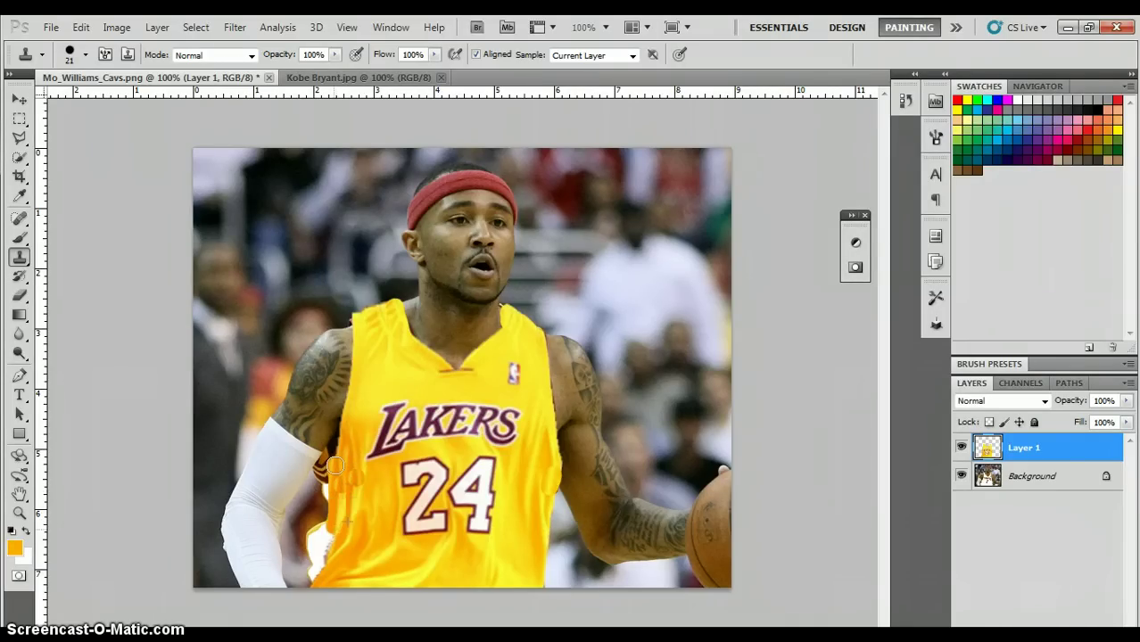
pyautogui.moveTo(312, 535)
pyautogui.mouseDown()
pyautogui.moveTo(318, 578)
pyautogui.moveTo(316, 529)
pyautogui.moveTo(332, 532)
pyautogui.moveTo(316, 526)
pyautogui.moveTo(324, 530)
pyautogui.mouseUp()
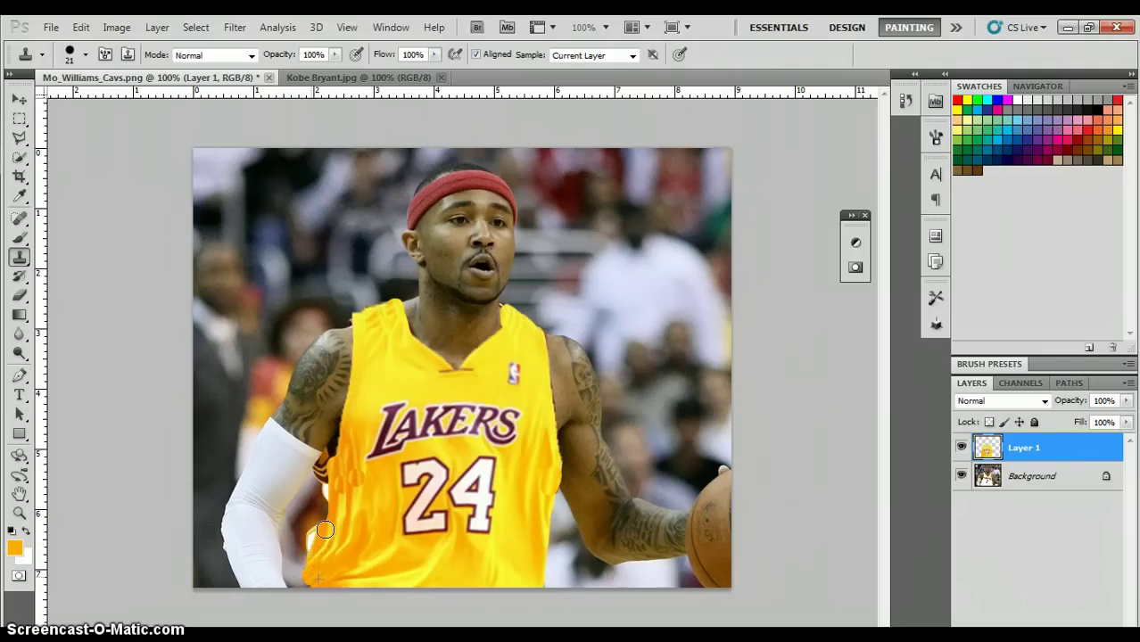
pyautogui.moveTo(325, 530)
pyautogui.mouseDown()
pyautogui.moveTo(310, 584)
pyautogui.moveTo(406, 548)
pyautogui.moveTo(313, 537)
pyautogui.moveTo(453, 506)
pyautogui.moveTo(421, 386)
pyautogui.moveTo(481, 428)
pyautogui.moveTo(372, 408)
pyautogui.moveTo(376, 389)
pyautogui.moveTo(365, 459)
pyautogui.moveTo(337, 524)
pyautogui.moveTo(345, 485)
pyautogui.moveTo(347, 509)
pyautogui.moveTo(330, 474)
pyautogui.mouseUp()
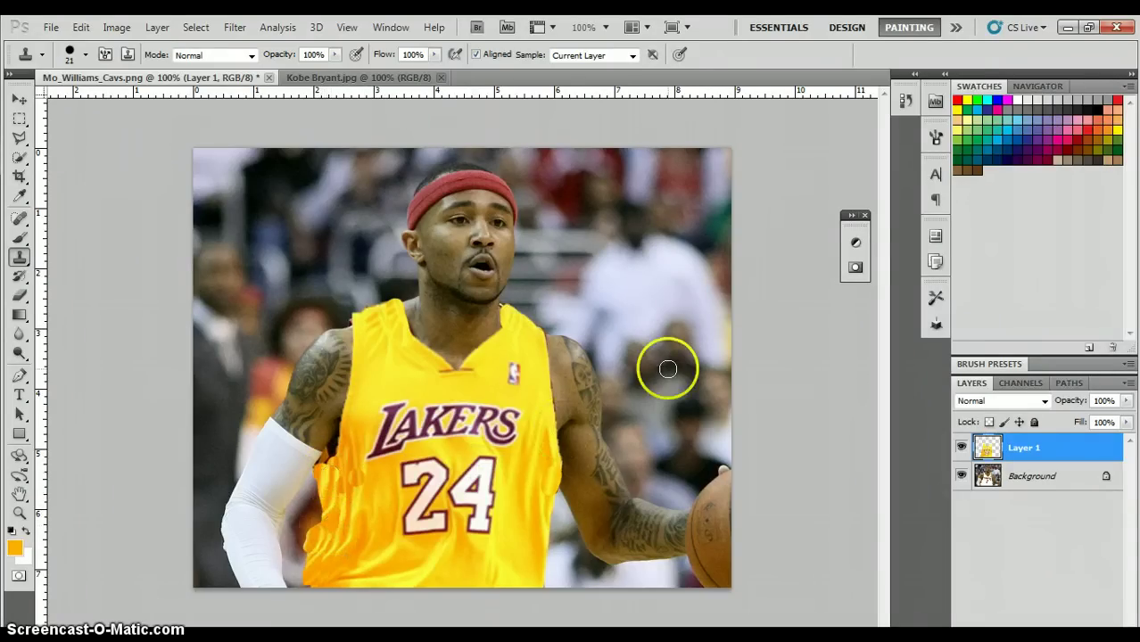
pyautogui.moveTo(367, 521)
pyautogui.mouseDown()
pyautogui.moveTo(345, 485)
pyautogui.moveTo(350, 456)
pyautogui.moveTo(326, 536)
pyautogui.moveTo(325, 474)
pyautogui.moveTo(339, 522)
pyautogui.moveTo(337, 466)
pyautogui.mouseUp()
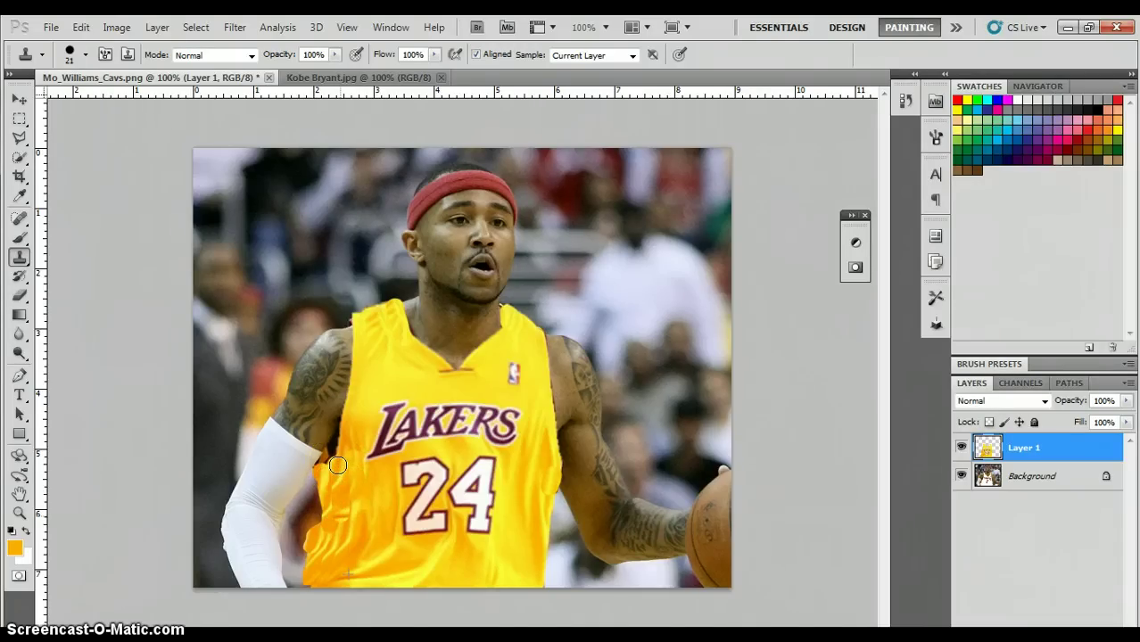
pyautogui.click(568, 497)
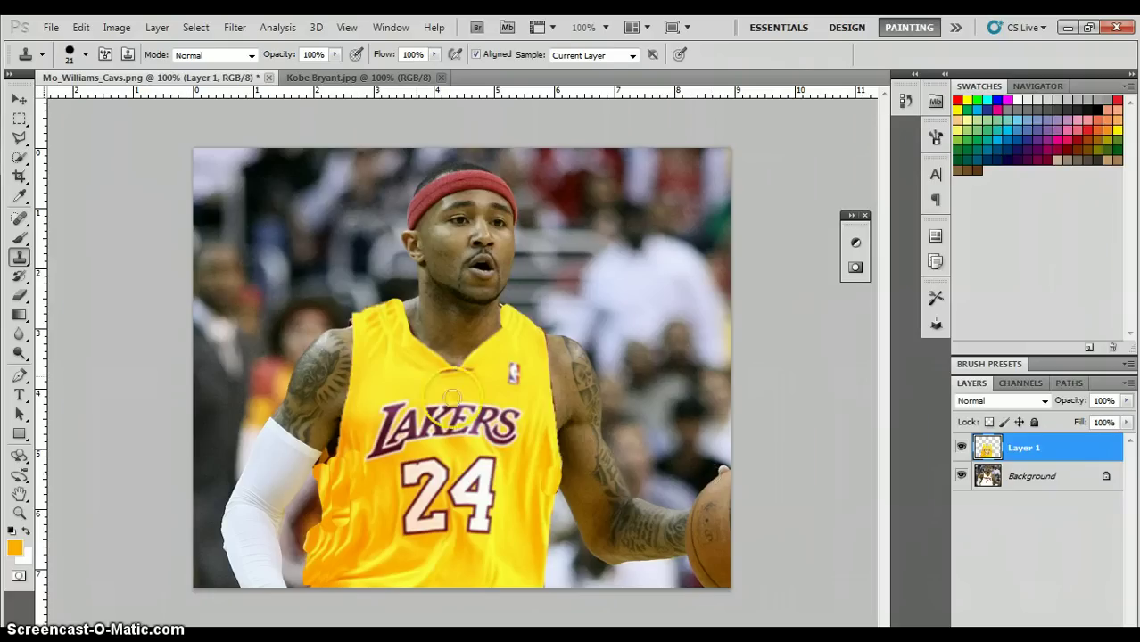
pyautogui.click(374, 325)
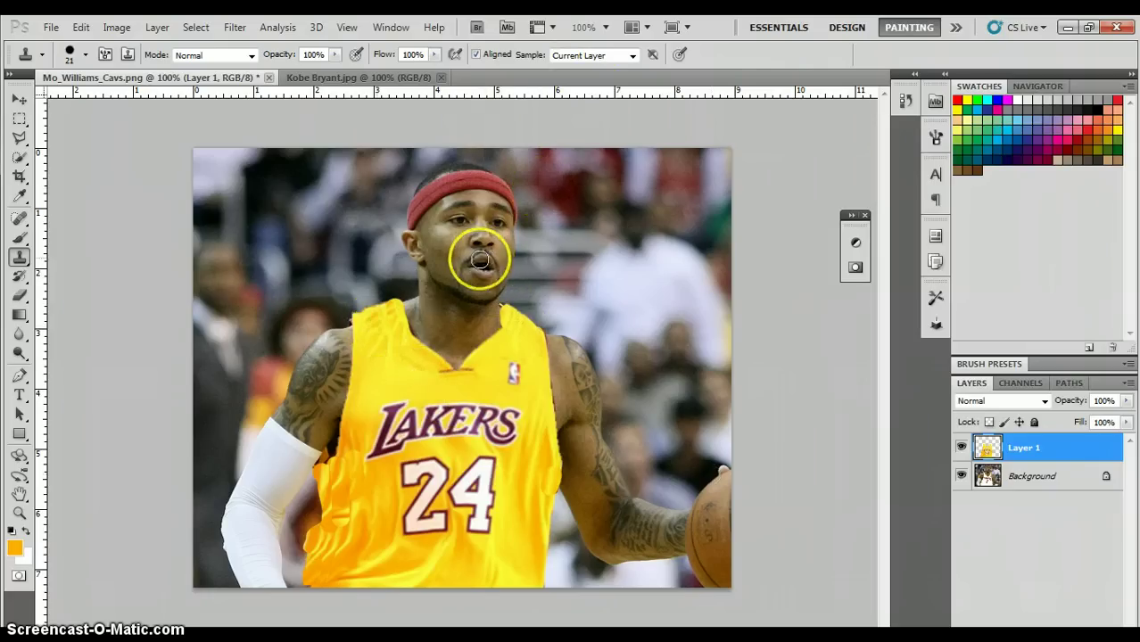
pyautogui.click(17, 100)
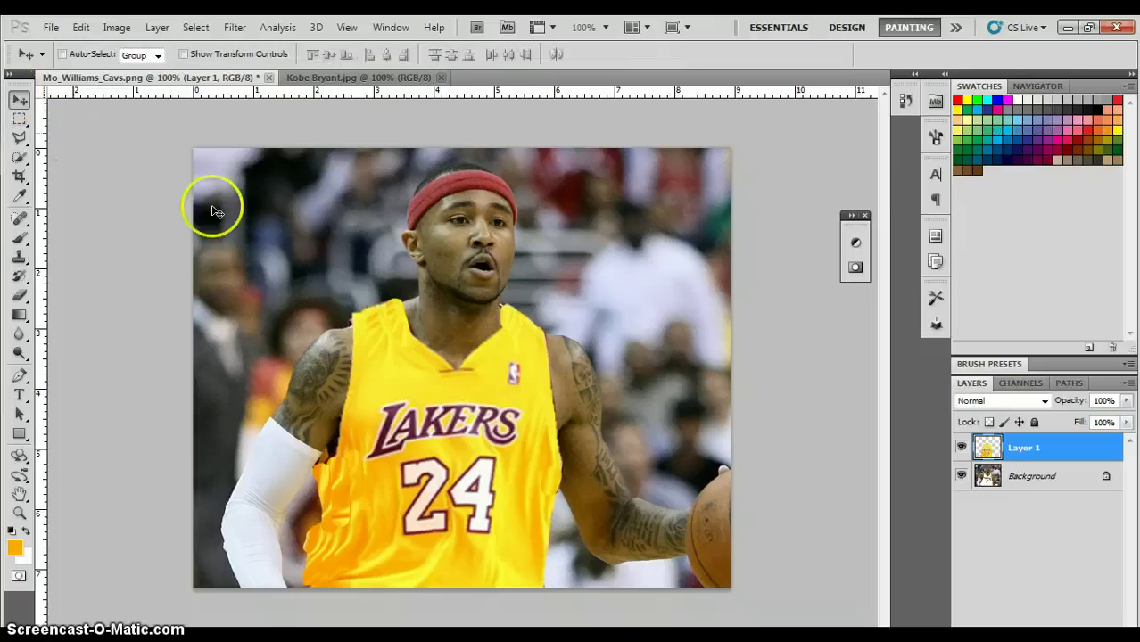
pyautogui.click(324, 296)
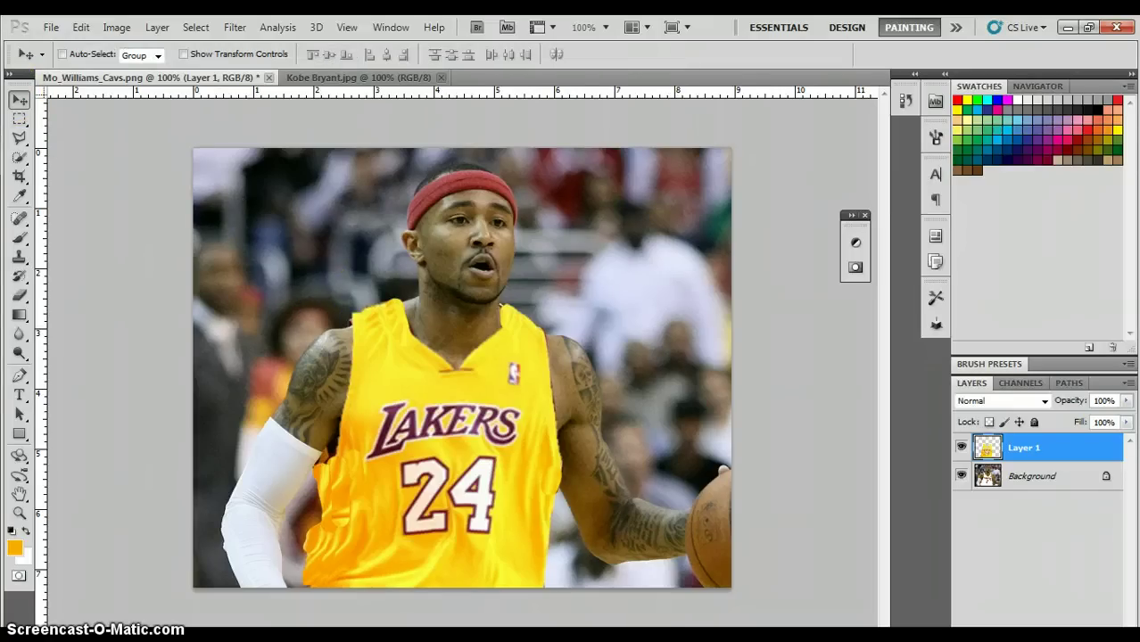
# Switch to Notepad, replace the note with "Then make his accesiries yellow", clear it, and return to Photoshop
pyautogui.click(644, 624)
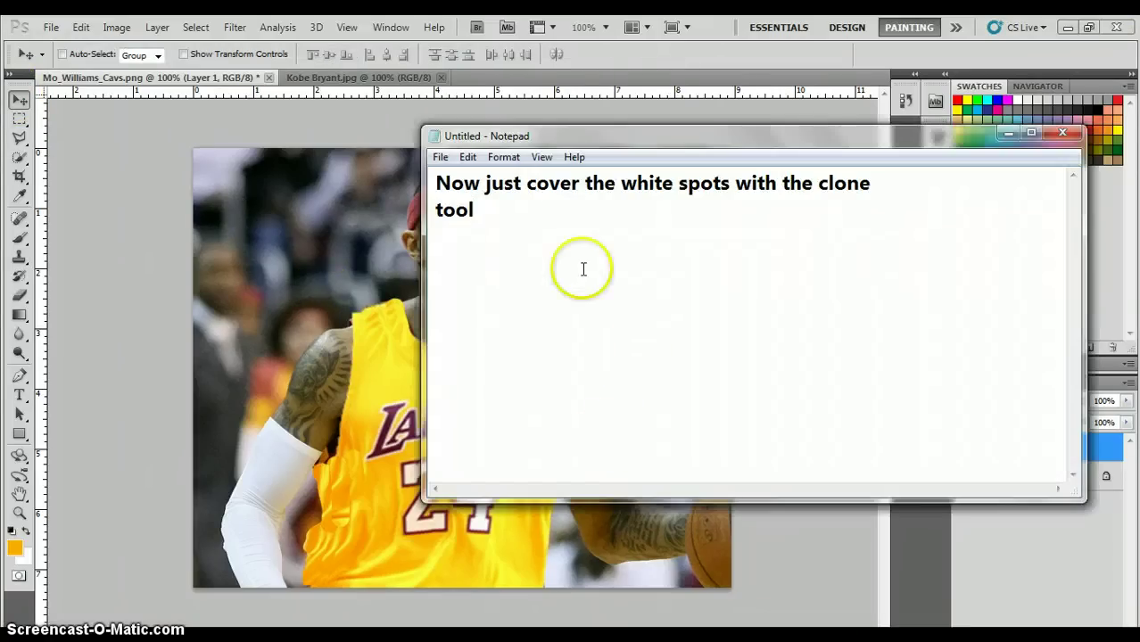
pyautogui.moveTo(500, 216); pyautogui.dragTo(426, 178)
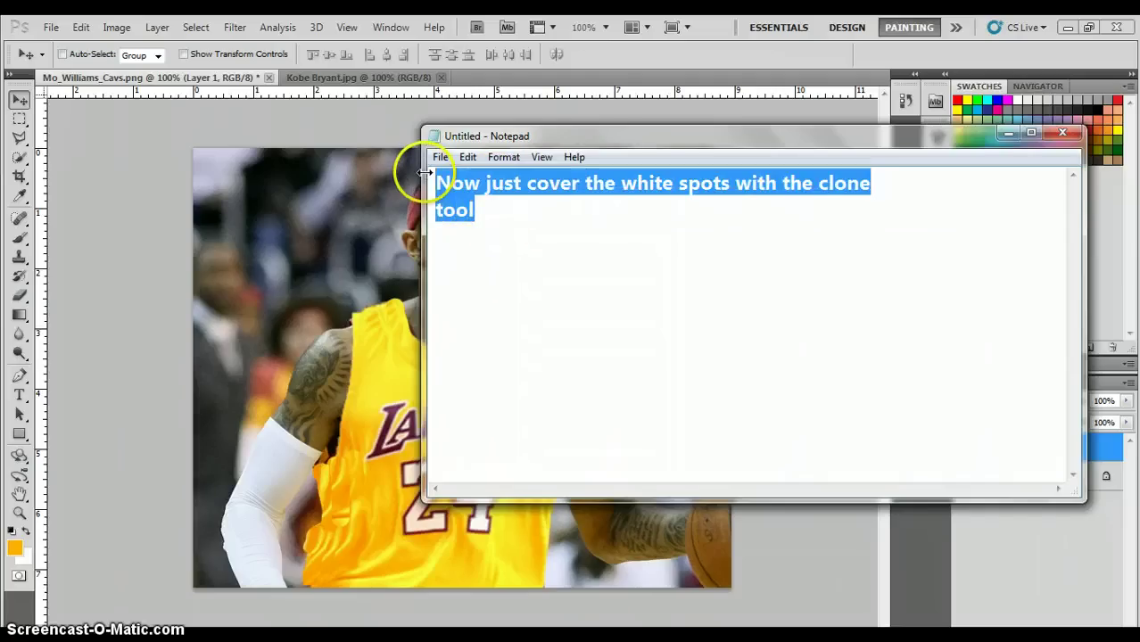
pyautogui.press('BackSpace')
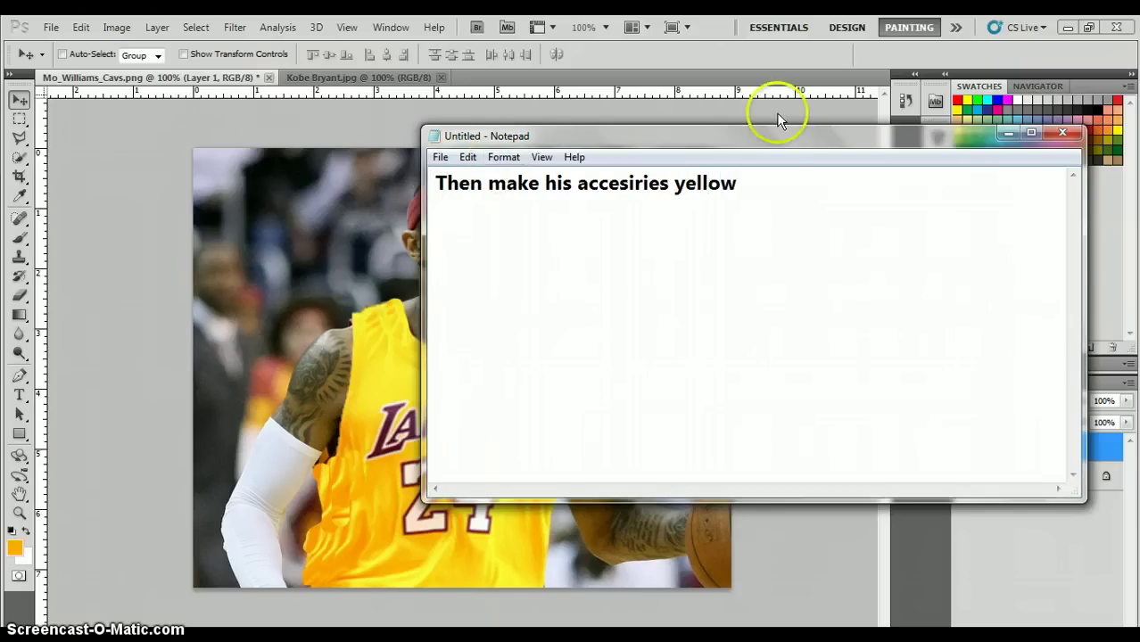
pyautogui.moveTo(811, 181); pyautogui.dragTo(395, 190)
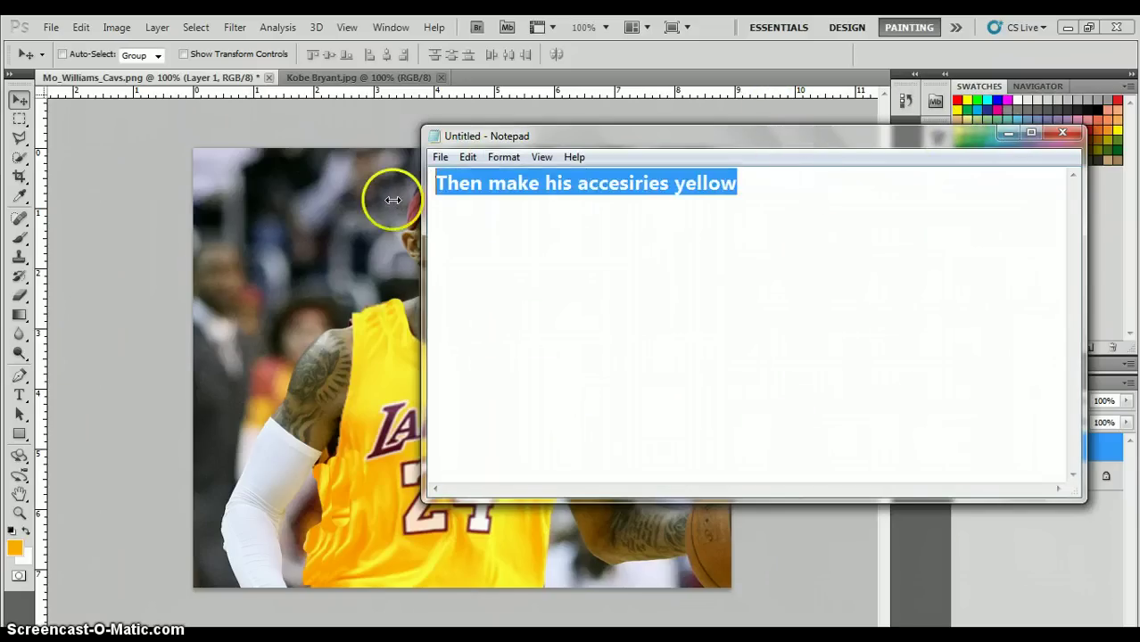
pyautogui.press('BackSpace')
pyautogui.click(382, 173)
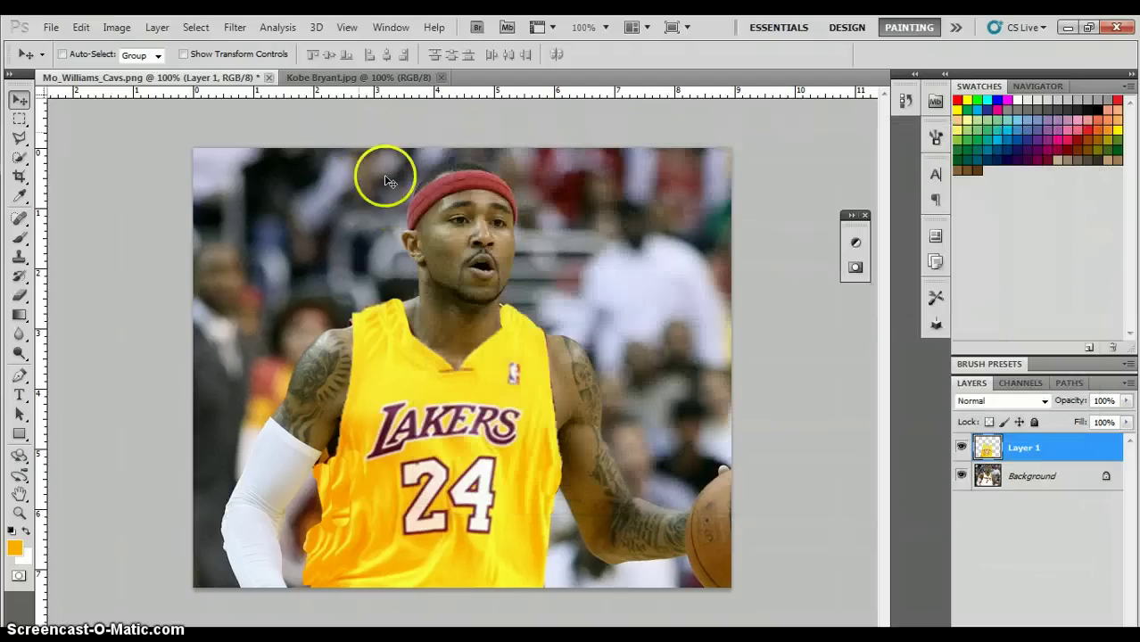
pyautogui.click(19, 137)
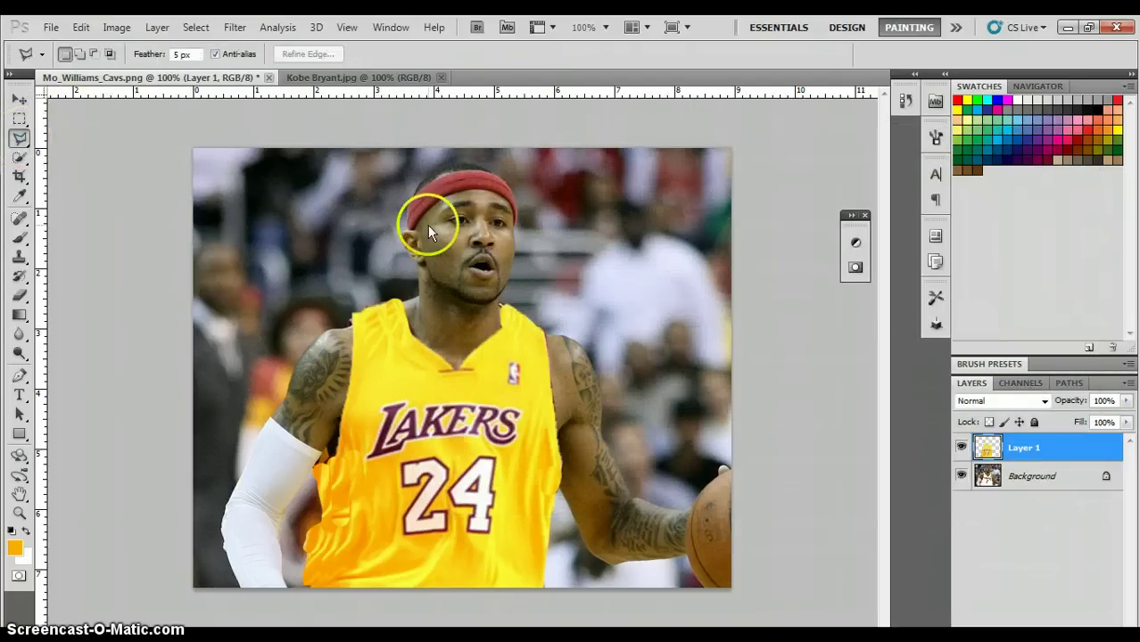
pyautogui.click(19, 157)
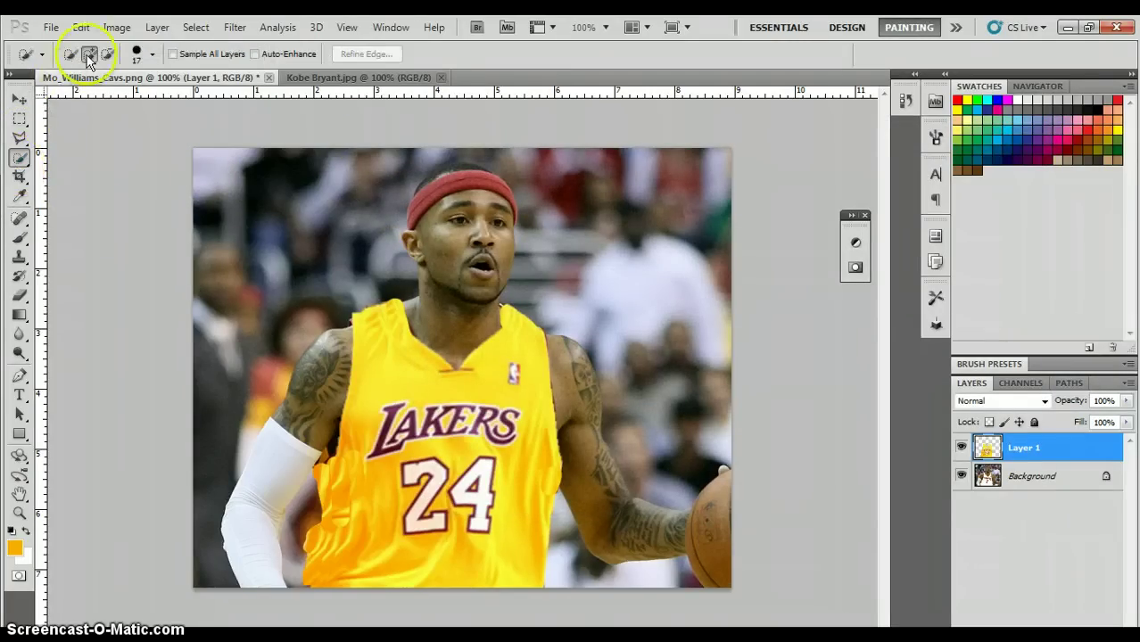
pyautogui.click(89, 54)
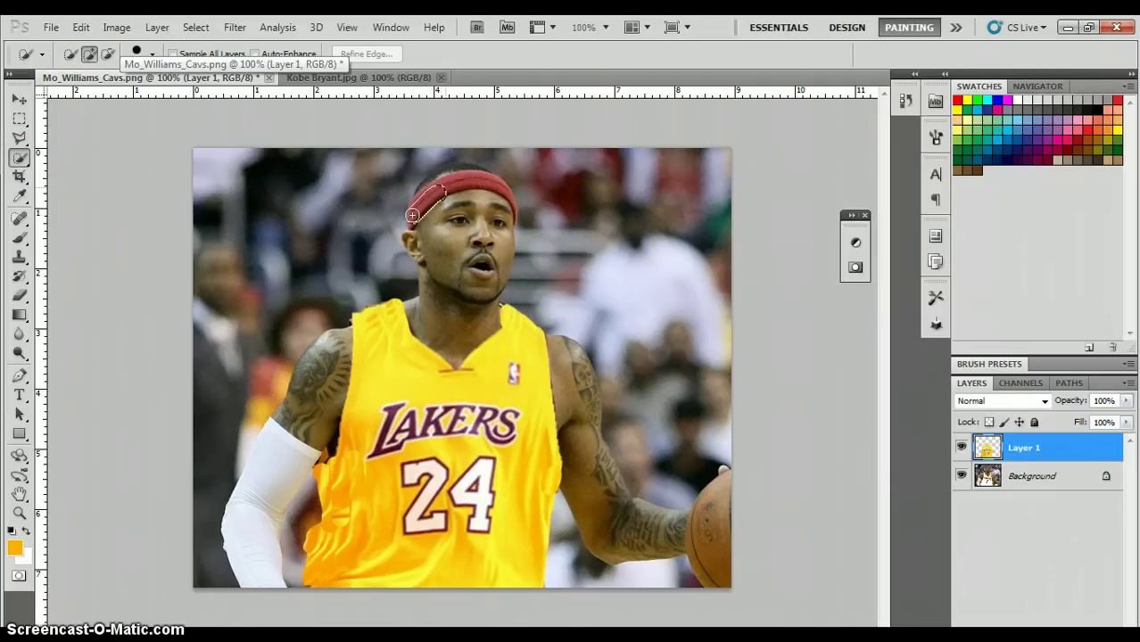
pyautogui.moveTo(413, 215); pyautogui.dragTo(453, 183)
pyautogui.click(19, 137)
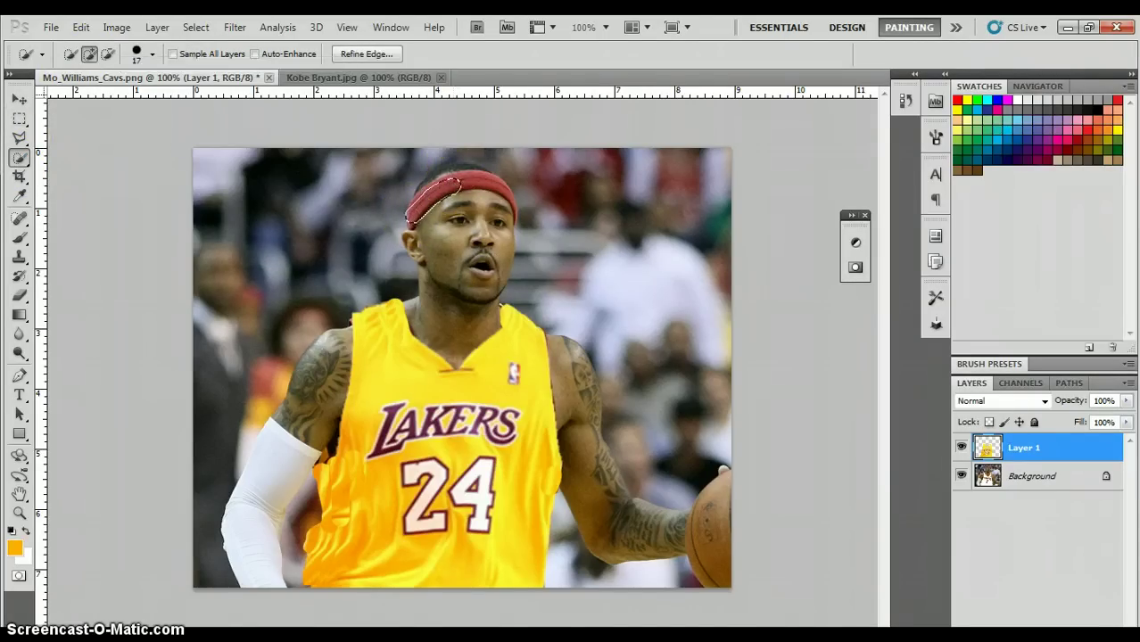
pyautogui.click(439, 193)
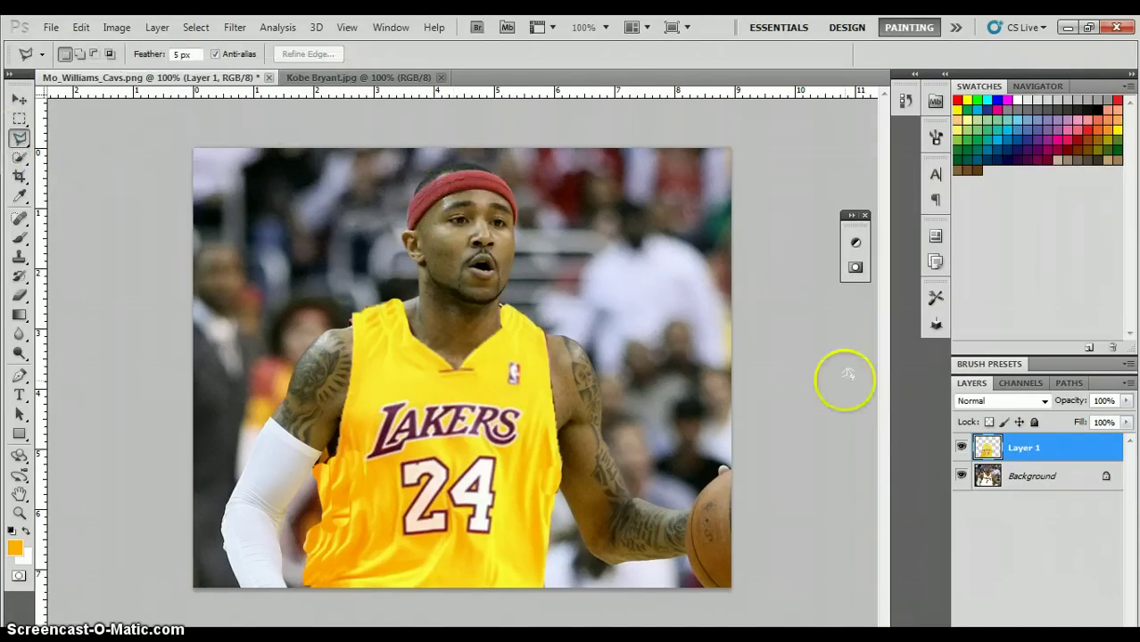
# Make the Background layer active and switch to the Quick Selection tool
pyautogui.click(1006, 471)
pyautogui.click(505, 223)
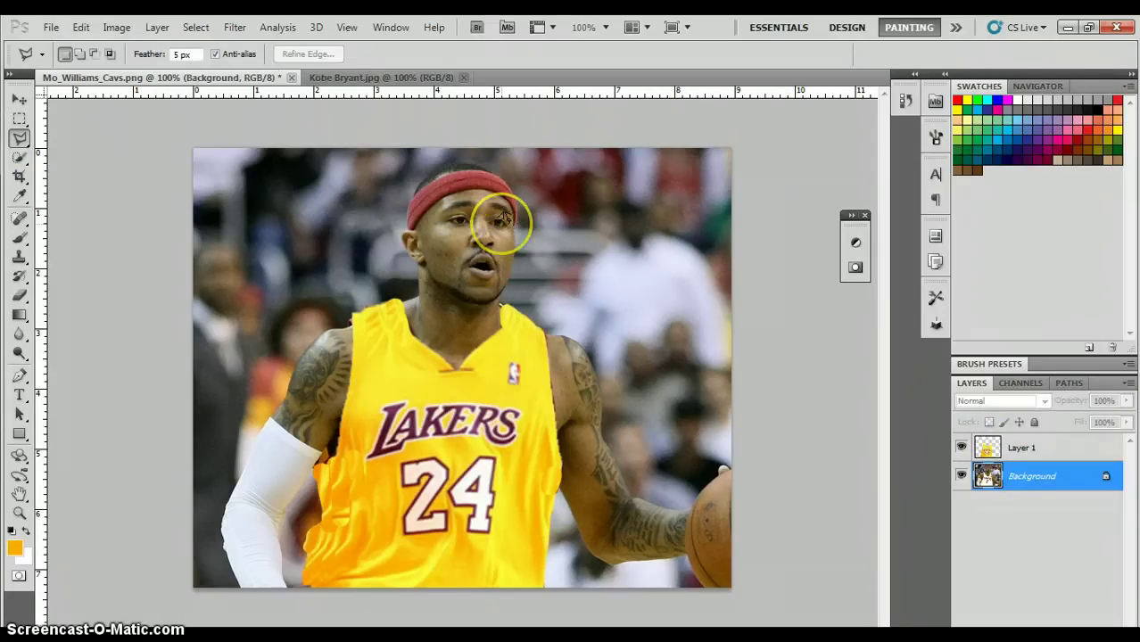
pyautogui.click(20, 155)
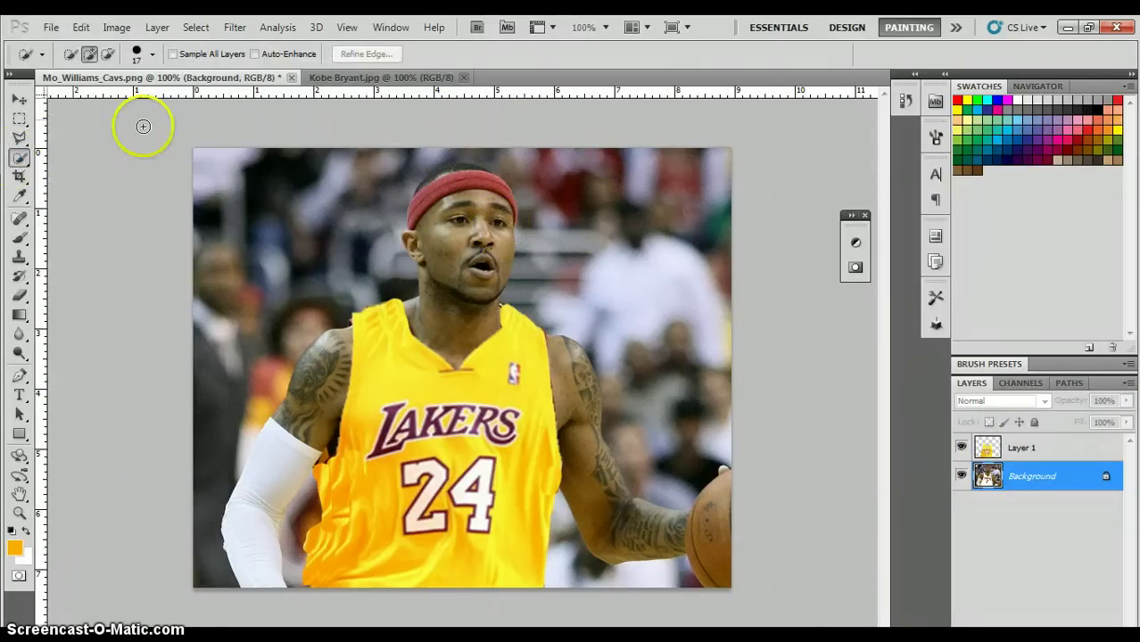
pyautogui.click(408, 213)
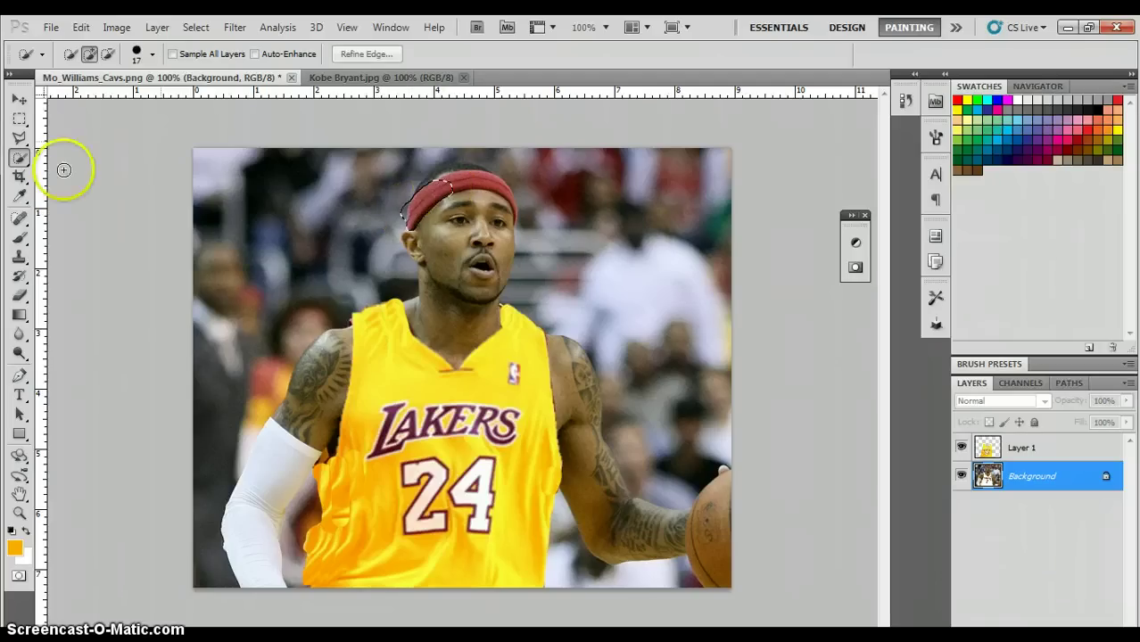
pyautogui.click(20, 137)
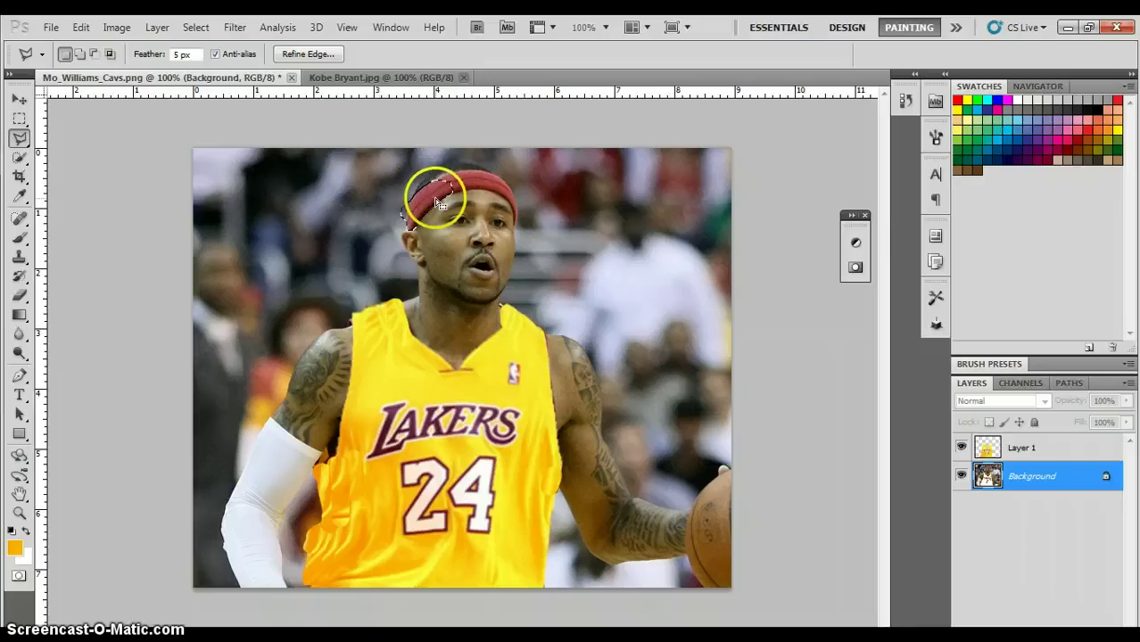
pyautogui.hotkey('ctrl', 'd')
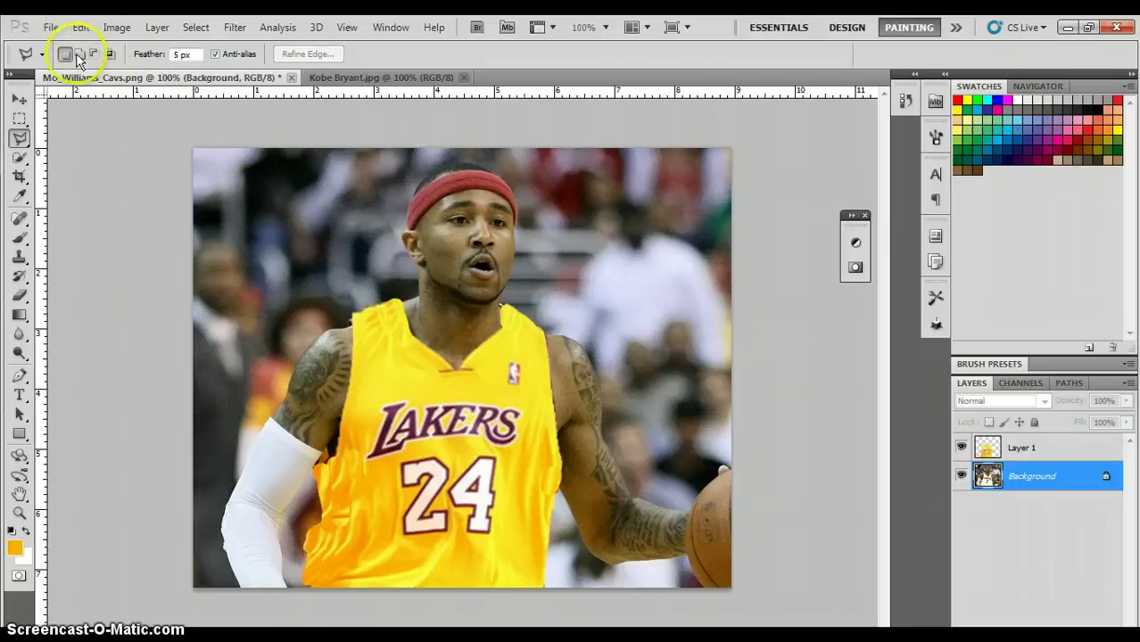
pyautogui.click(20, 157)
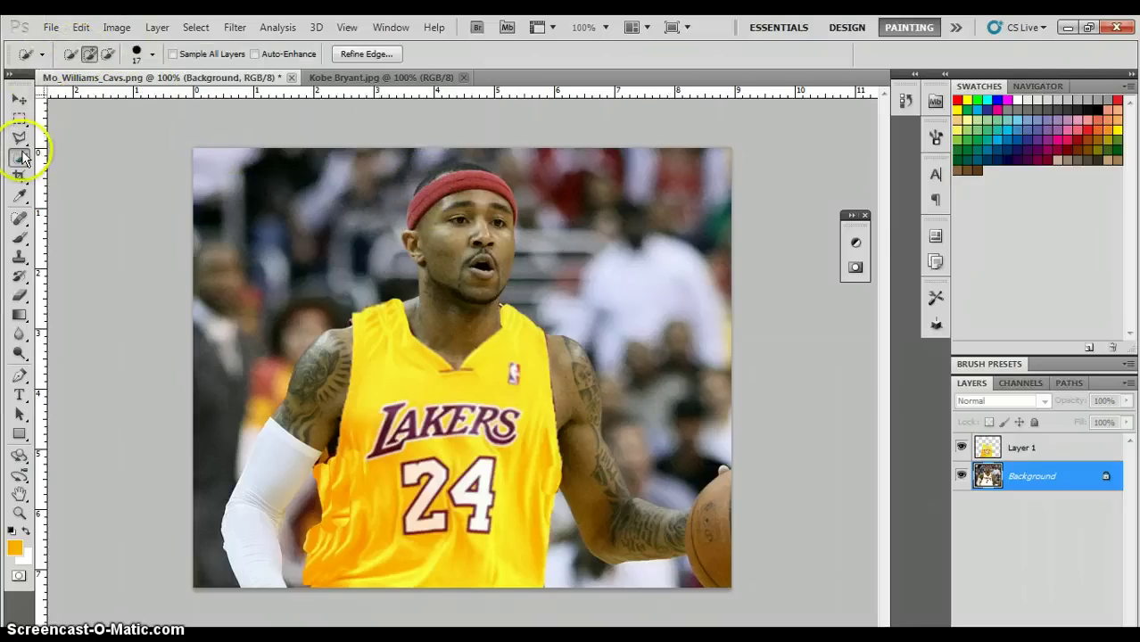
pyautogui.click(151, 55)
pyautogui.click(77, 98)
pyautogui.moveTo(76, 95); pyautogui.dragTo(373, 250)
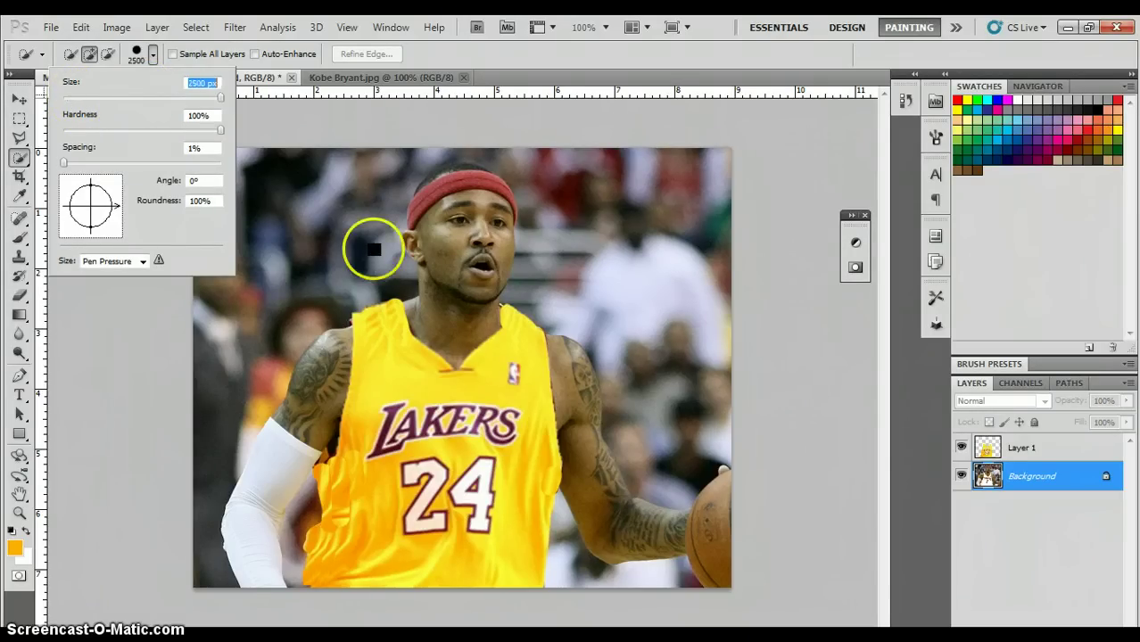
pyautogui.click(412, 211)
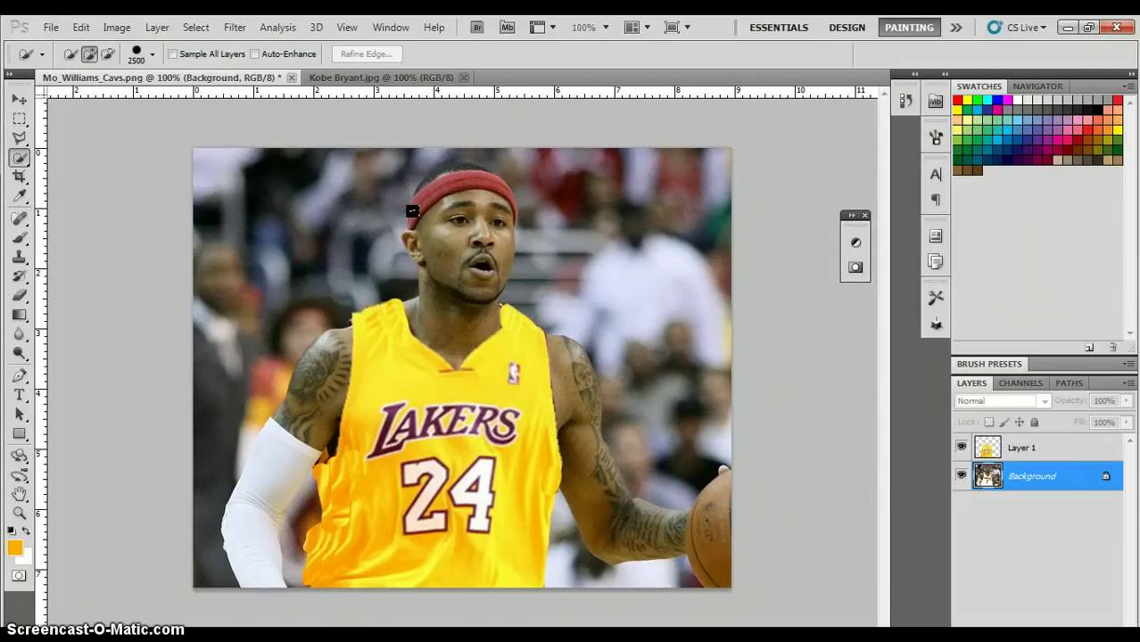
pyautogui.click(412, 210)
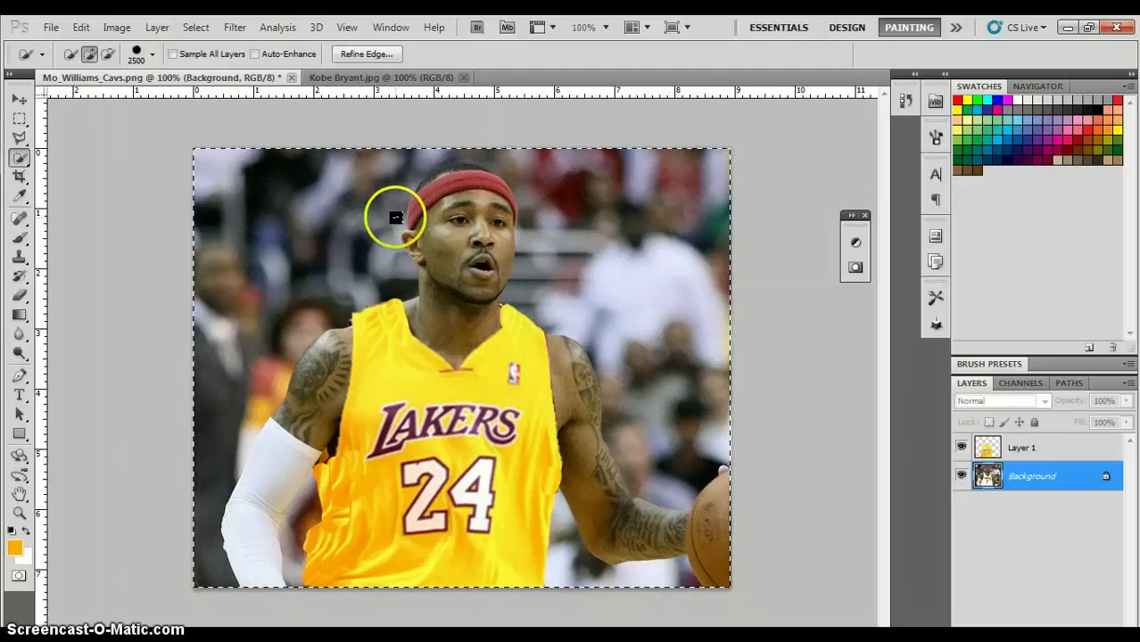
pyautogui.click(20, 138)
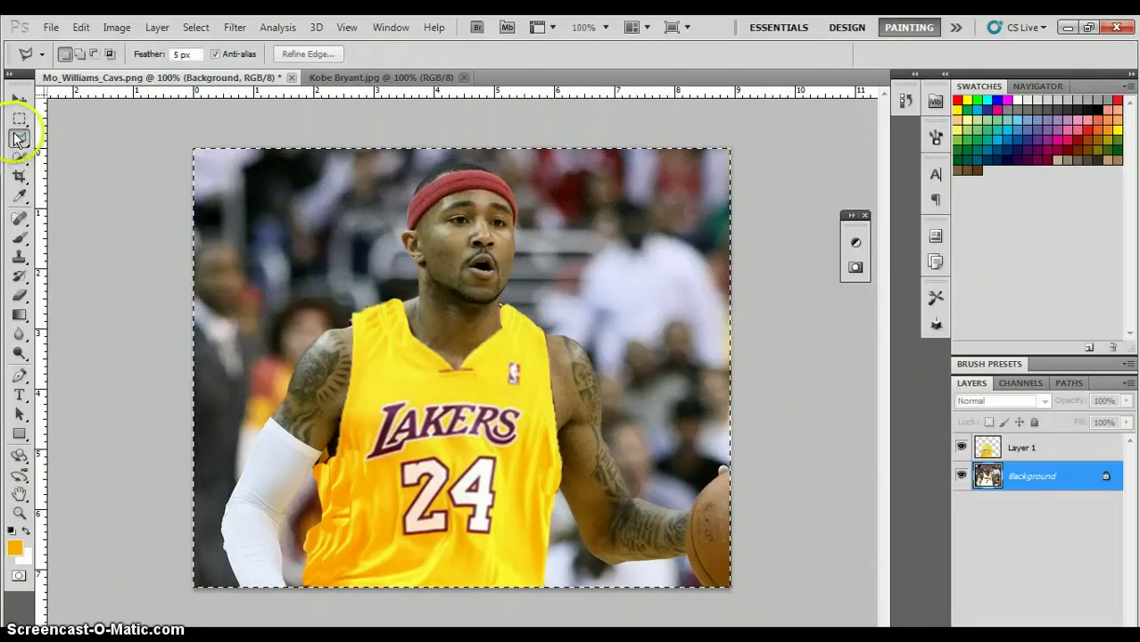
pyautogui.click(254, 223)
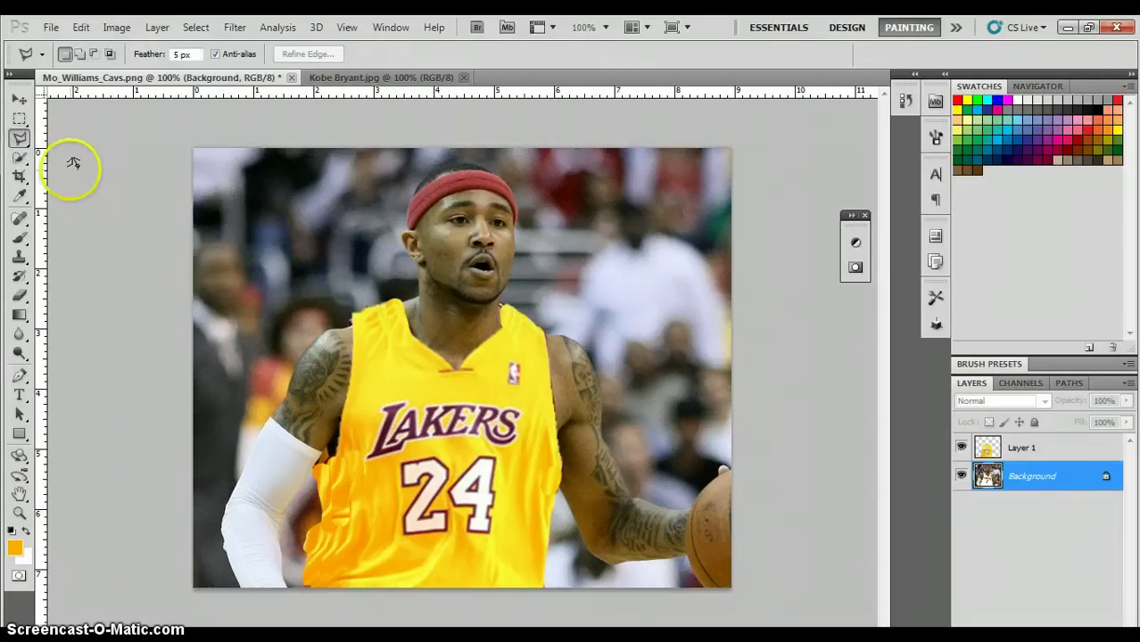
pyautogui.click(21, 158)
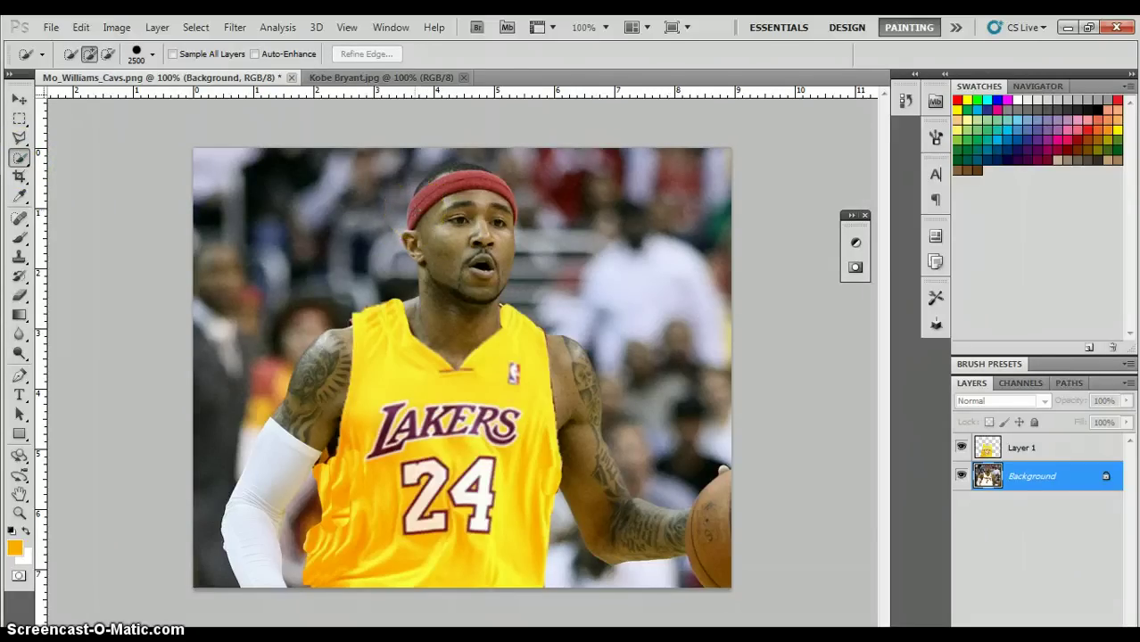
pyautogui.click(454, 183)
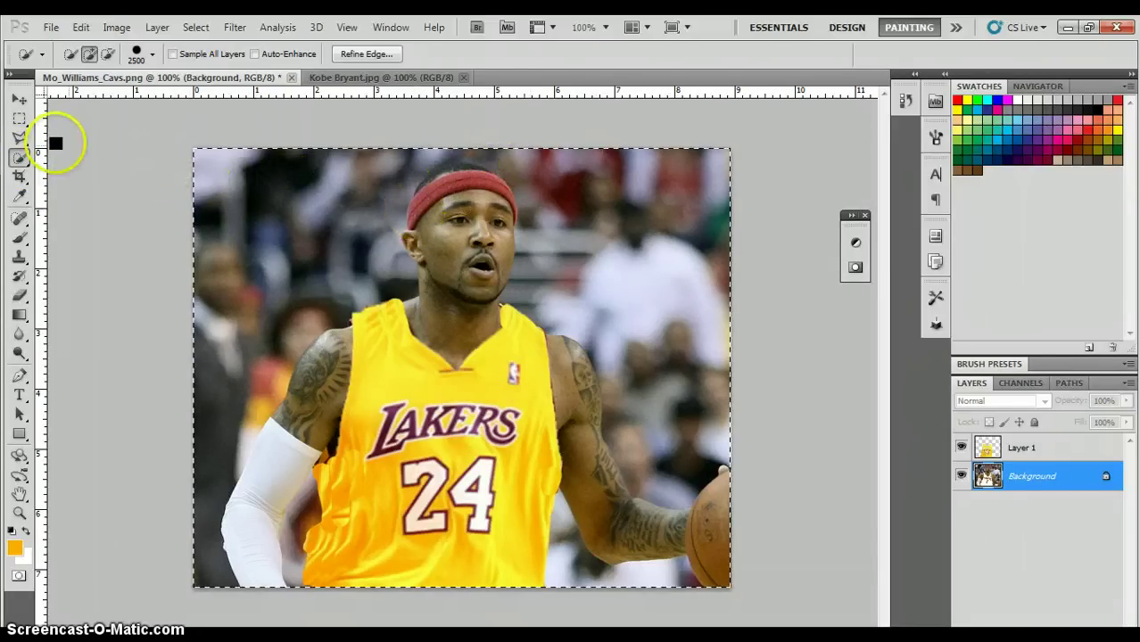
pyautogui.click(24, 138)
pyautogui.click(349, 262)
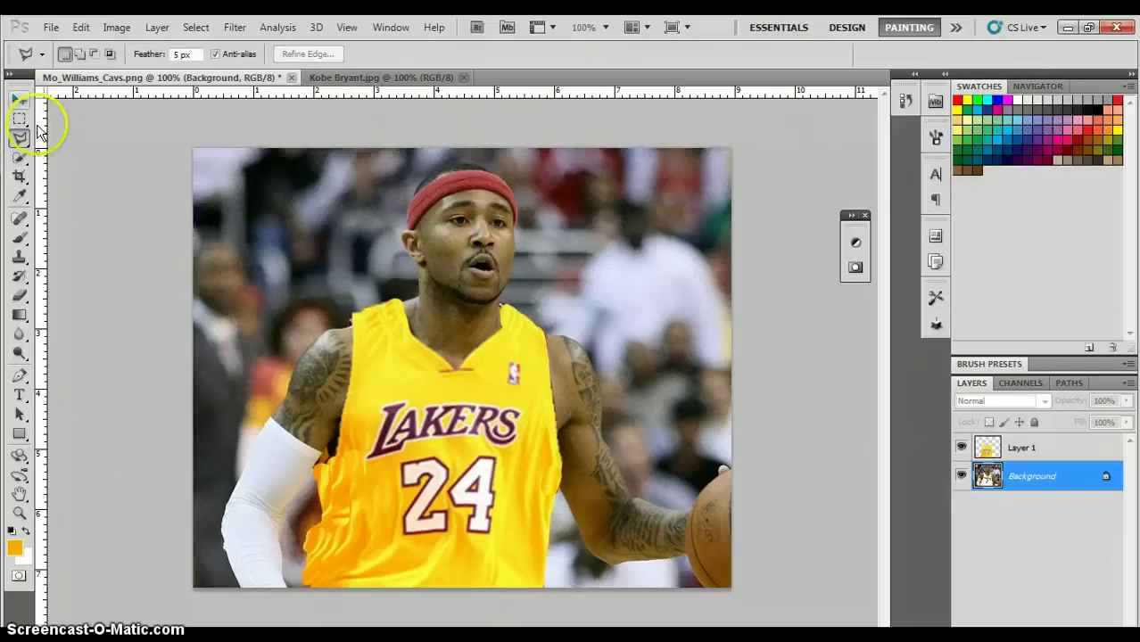
# Set the Quick Selection brush size to 14 px and select the player's whole red headband on the Background layer
pyautogui.click(18, 158)
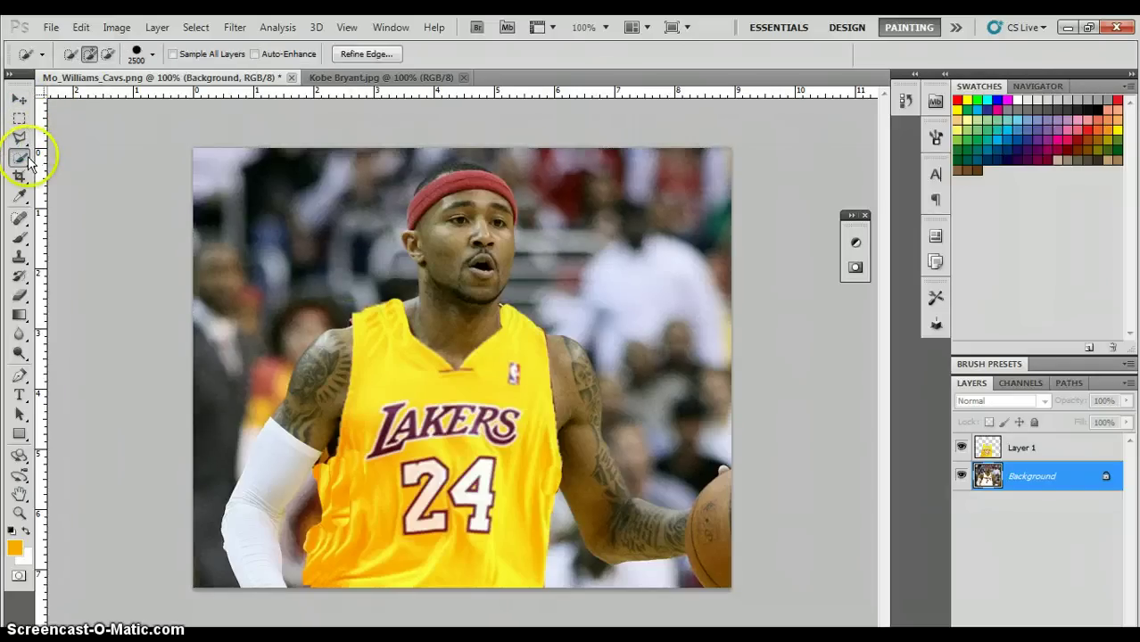
pyautogui.click(154, 57)
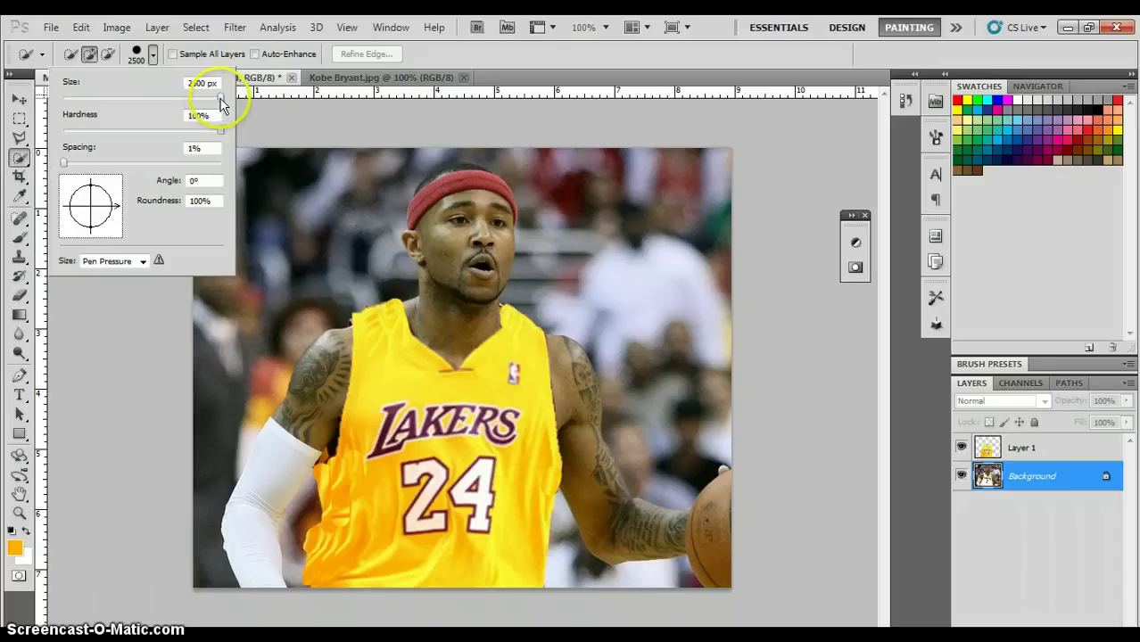
pyautogui.click(413, 213)
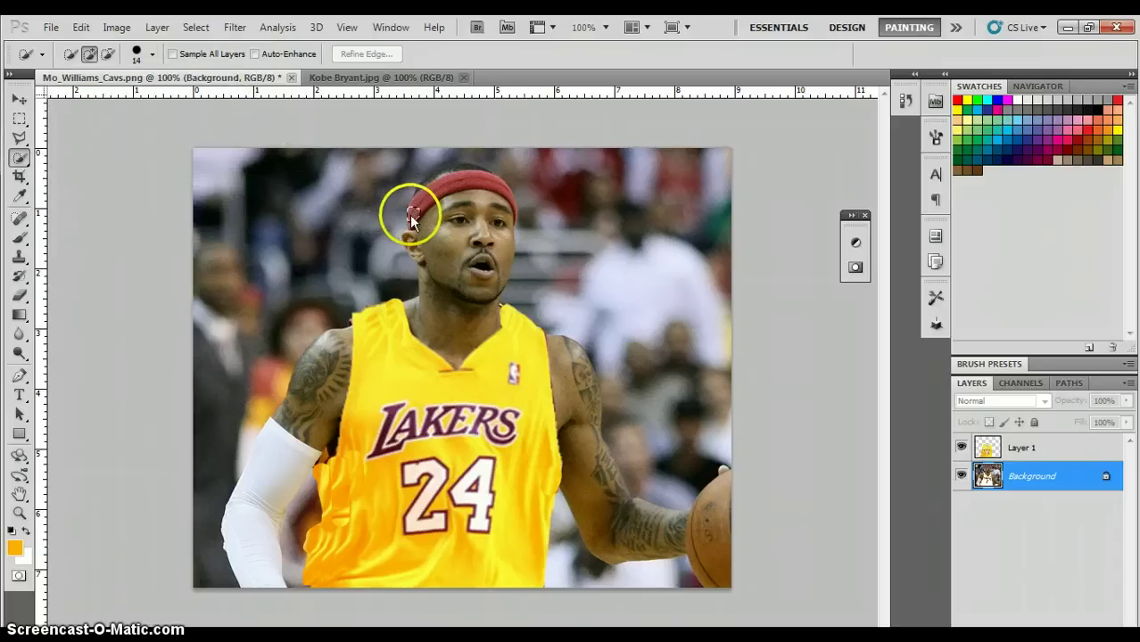
pyautogui.click(414, 212)
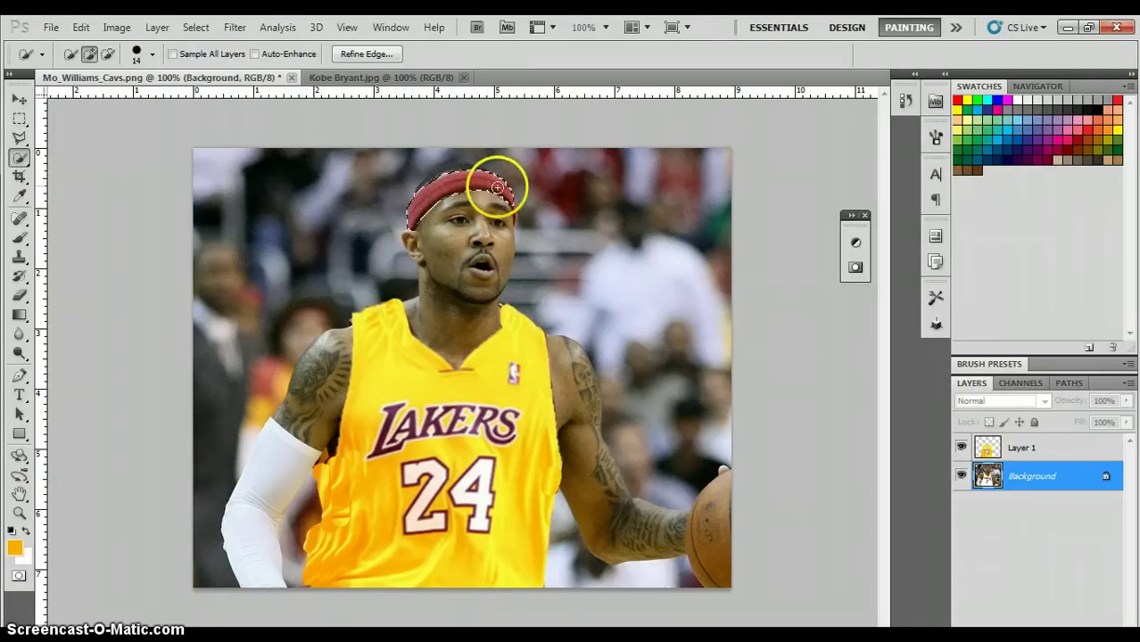
pyautogui.click(515, 206)
pyautogui.moveTo(515, 207); pyautogui.dragTo(519, 211)
# Subtract the crowd area beside the headband's right end from the selection
pyautogui.click(108, 55)
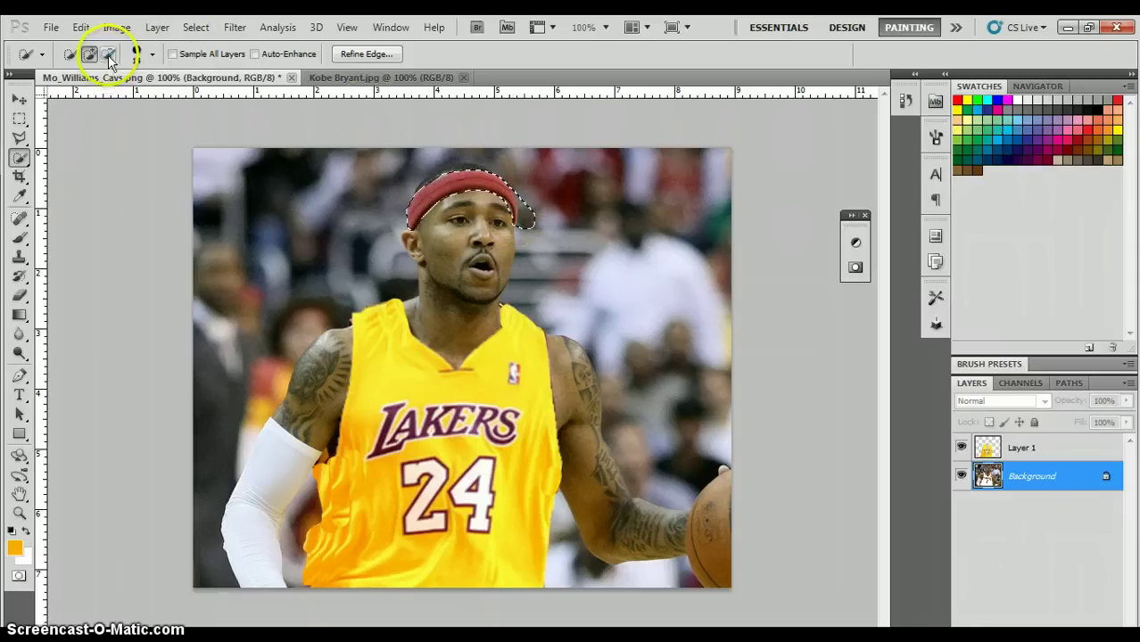
pyautogui.moveTo(529, 252)
pyautogui.mouseDown()
pyautogui.moveTo(537, 256)
pyautogui.moveTo(532, 232)
pyautogui.mouseUp()
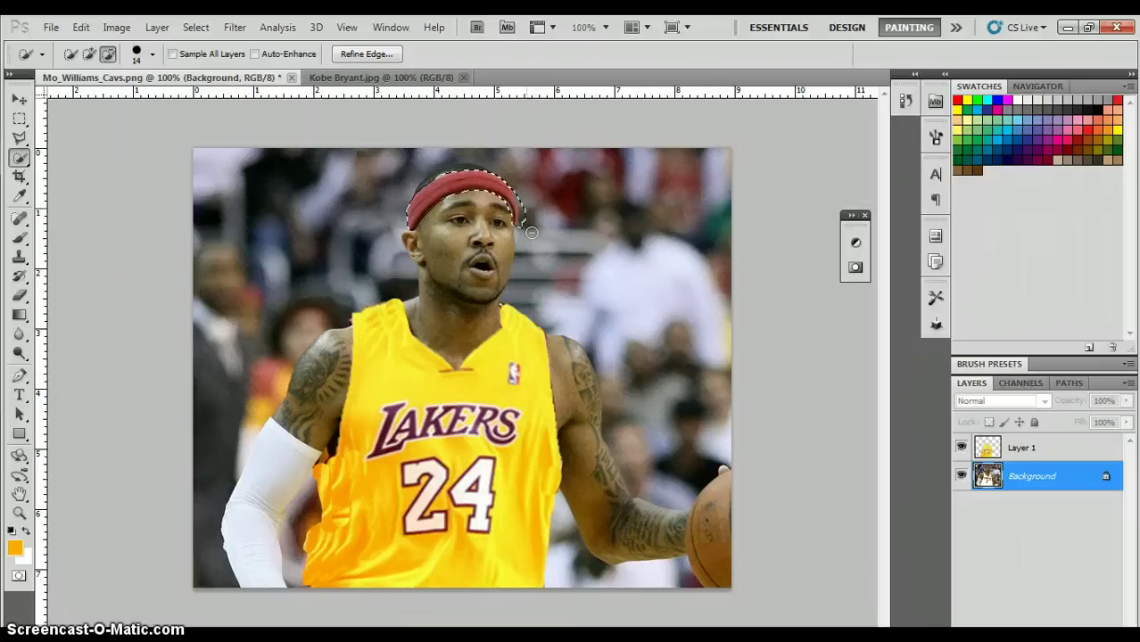
pyautogui.click(532, 233)
pyautogui.moveTo(517, 185); pyautogui.dragTo(519, 191)
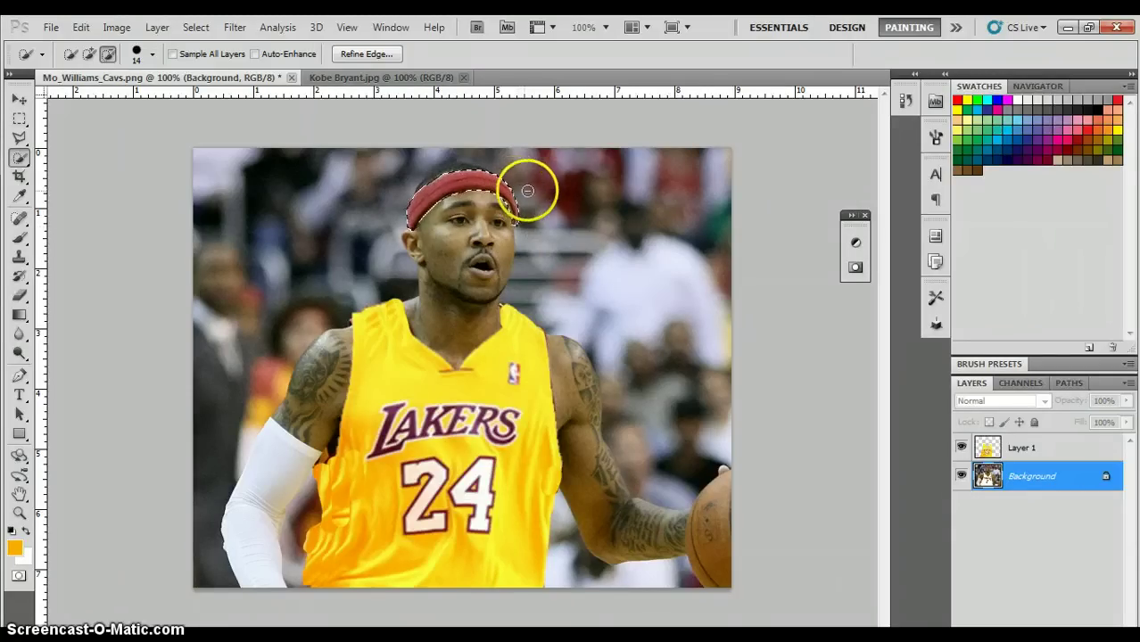
# Recolour the selected headband yellow with a colorized Hue/Saturation adjustment, setting hue to 53 and saturation to 100
pyautogui.click(852, 217)
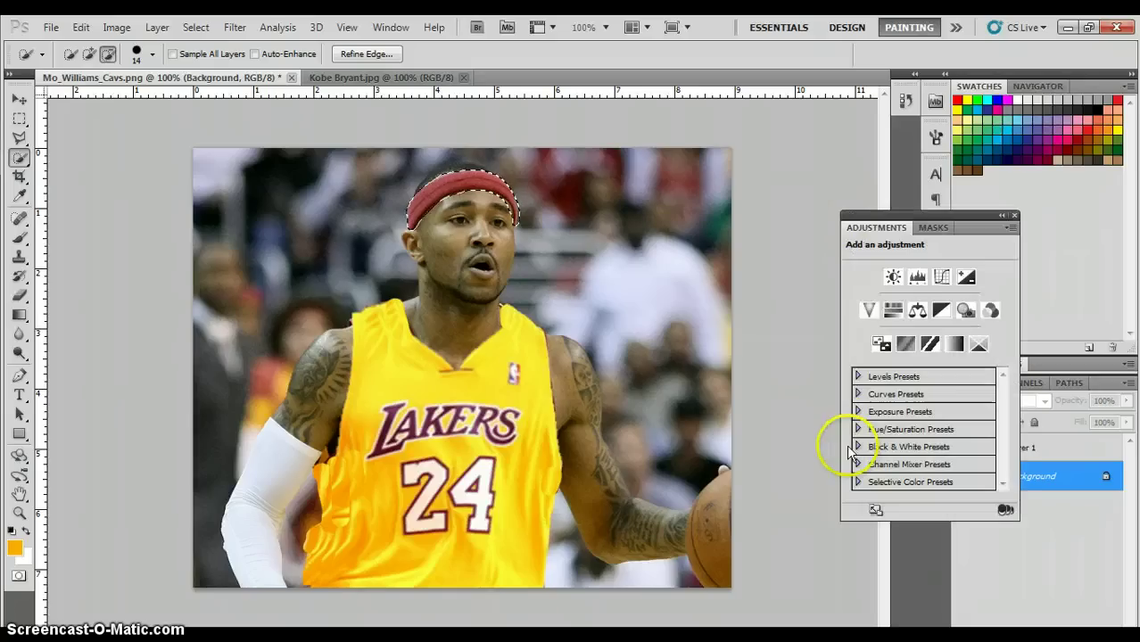
pyautogui.click(893, 310)
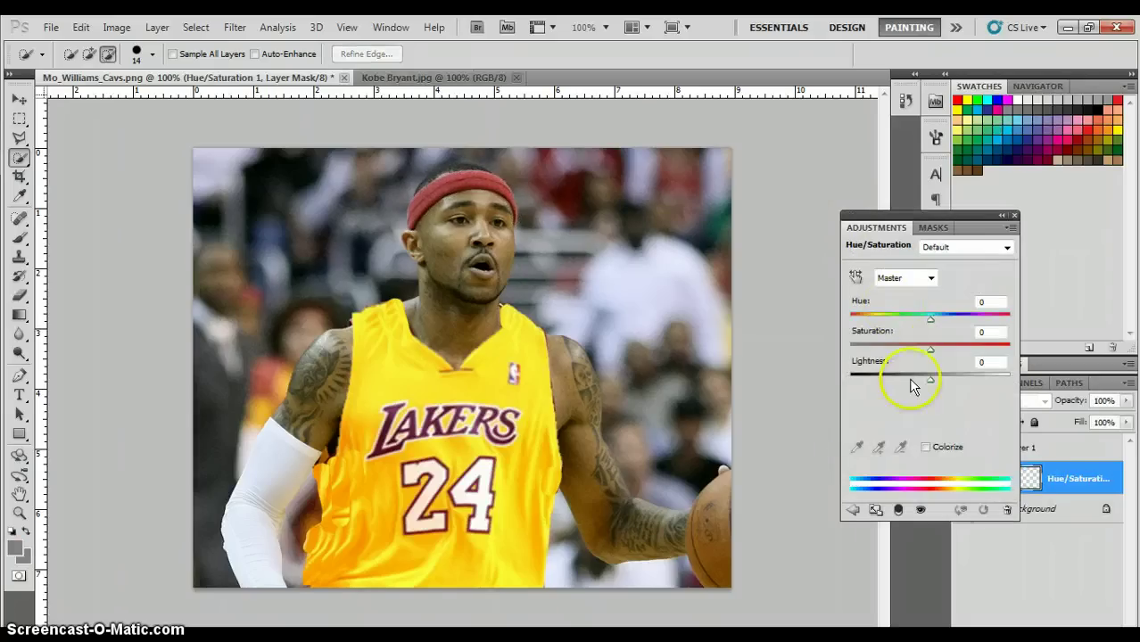
pyautogui.click(926, 447)
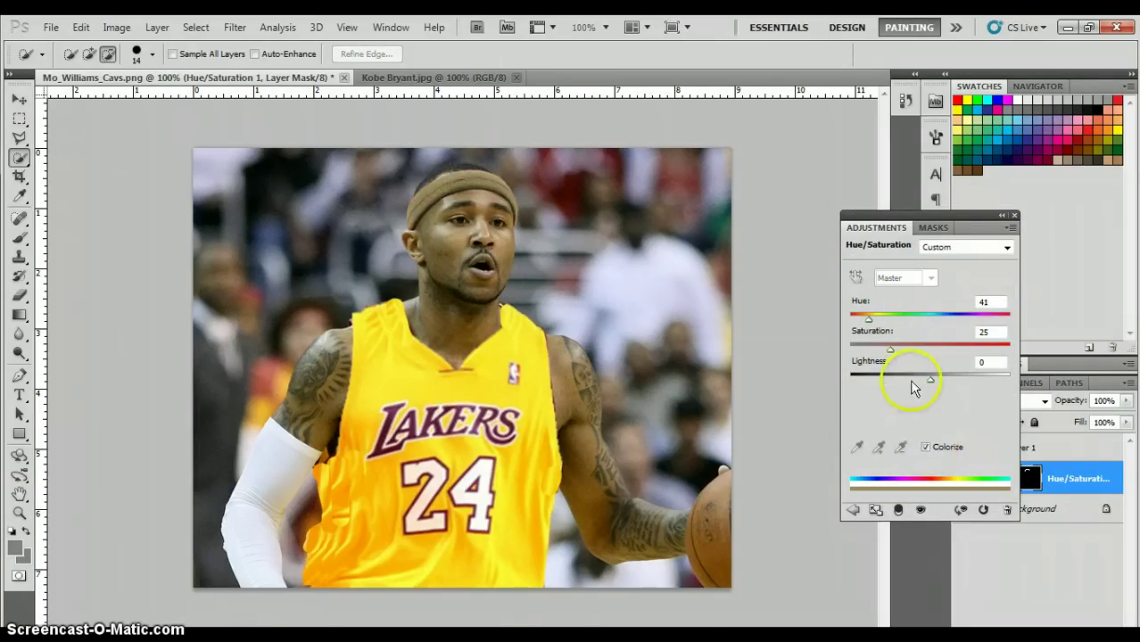
pyautogui.moveTo(891, 350); pyautogui.dragTo(1010, 350)
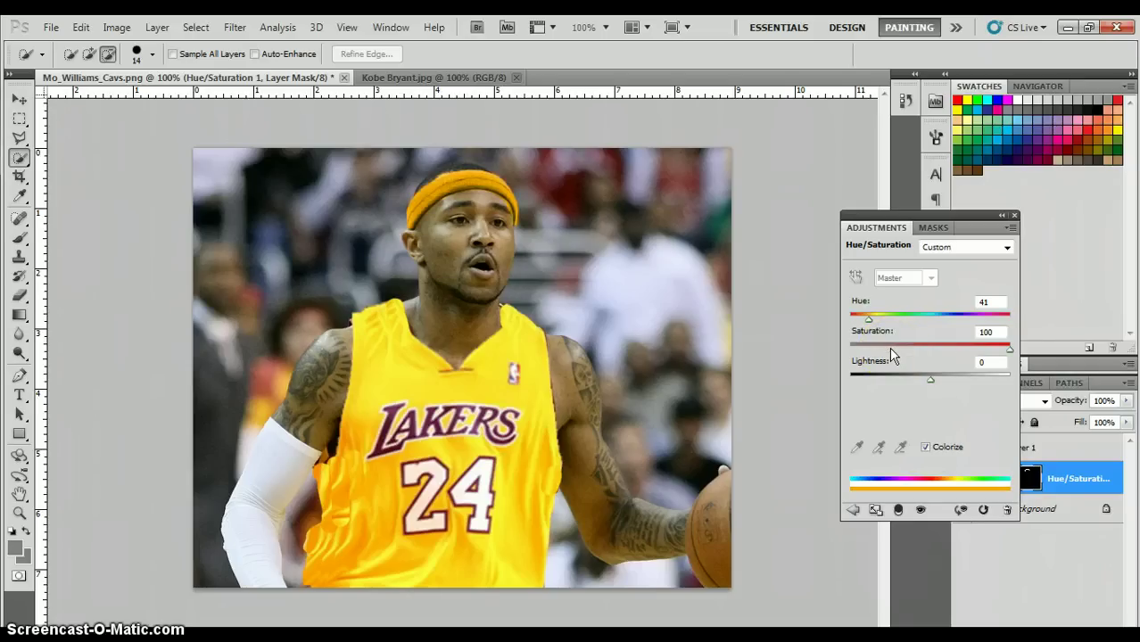
pyautogui.moveTo(867, 319); pyautogui.dragTo(874, 324)
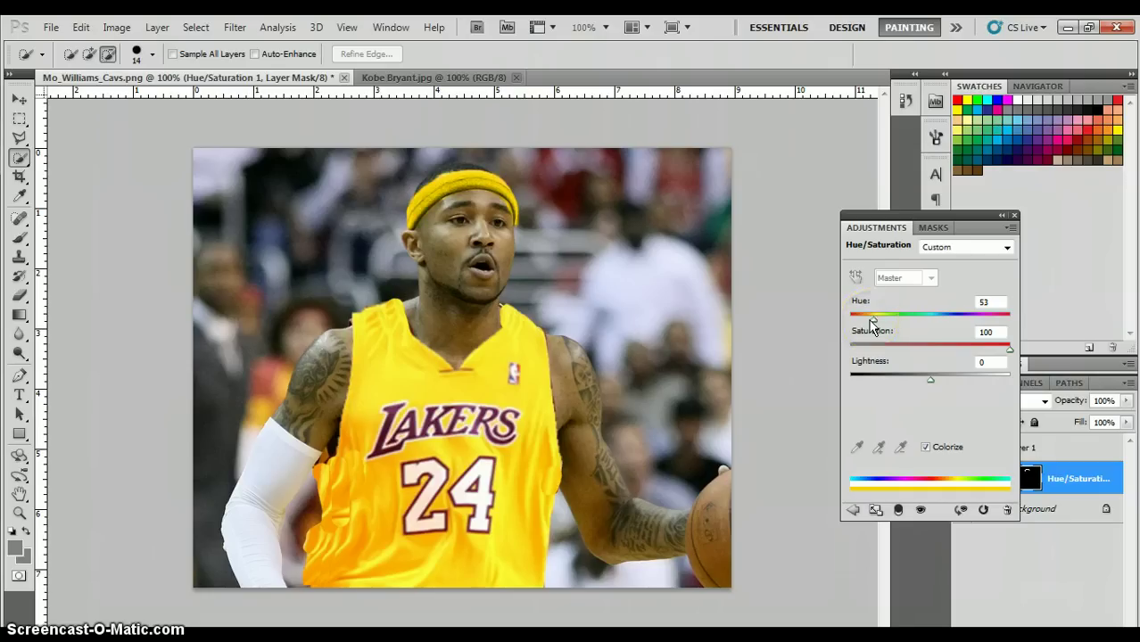
pyautogui.click(958, 336)
pyautogui.click(1006, 218)
pyautogui.click(1007, 218)
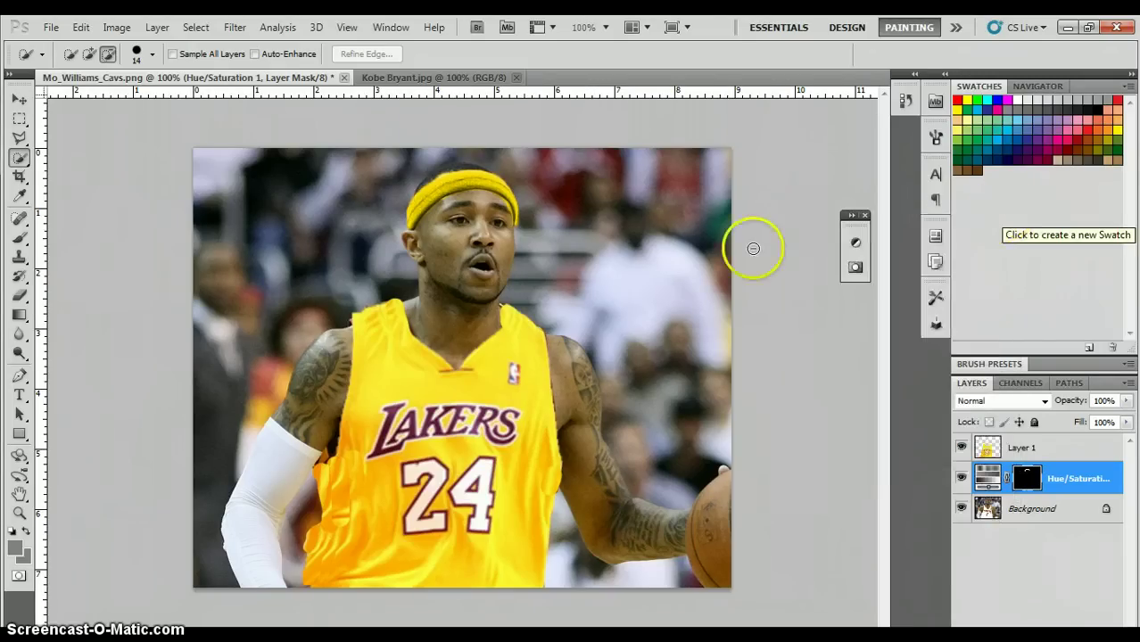
# Select the white arm sleeve on the Background layer with the Quick Selection tool in add mode
pyautogui.click(981, 507)
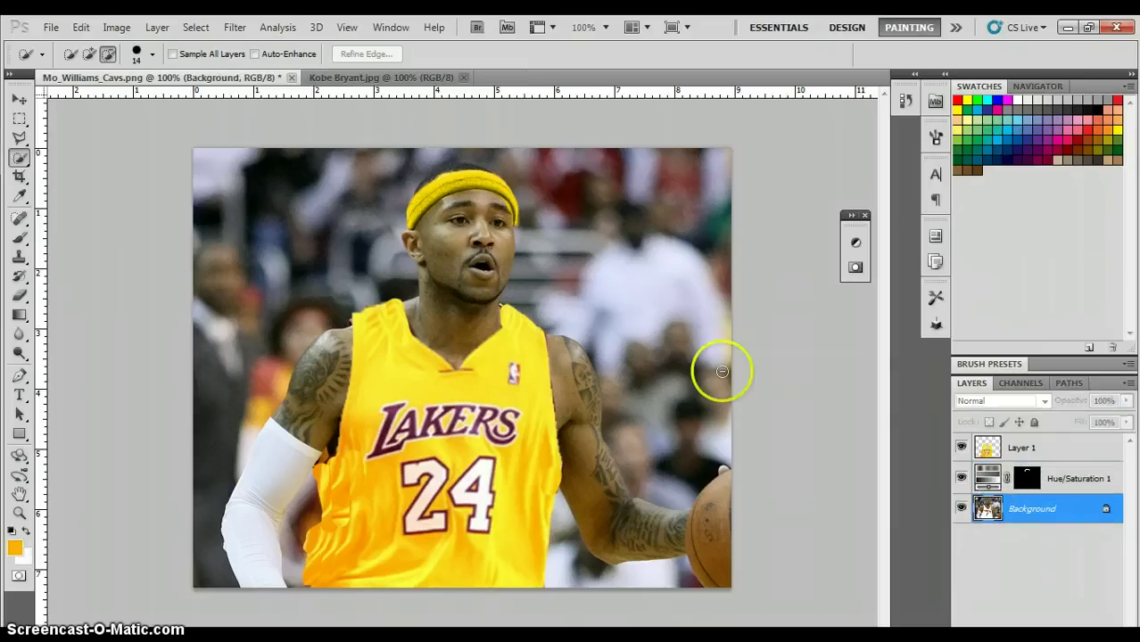
pyautogui.click(90, 55)
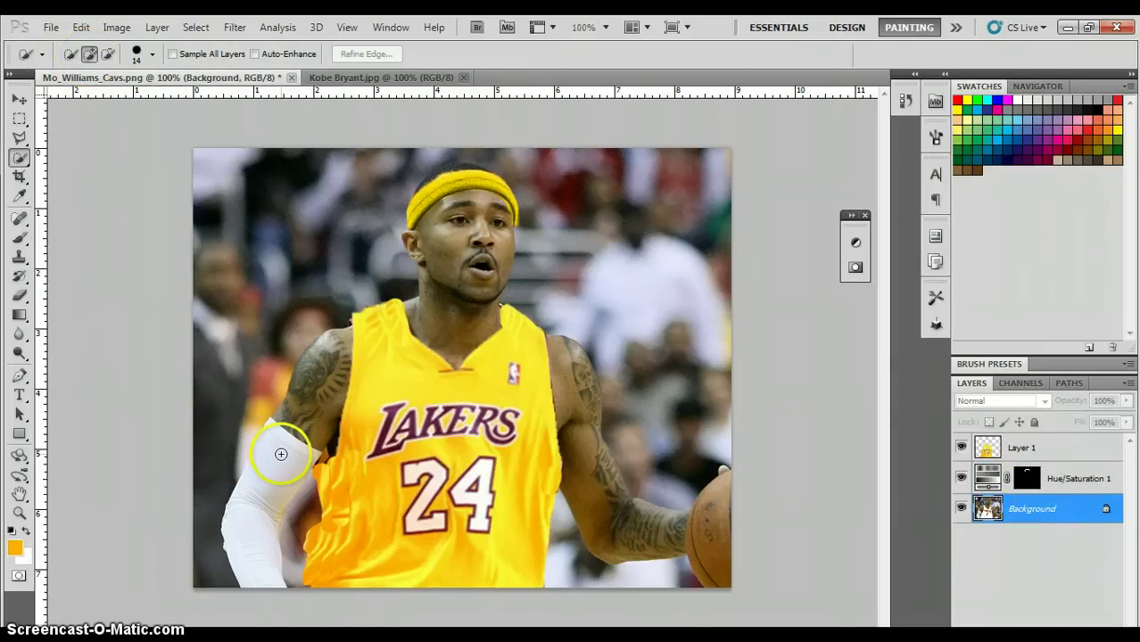
pyautogui.click(281, 455)
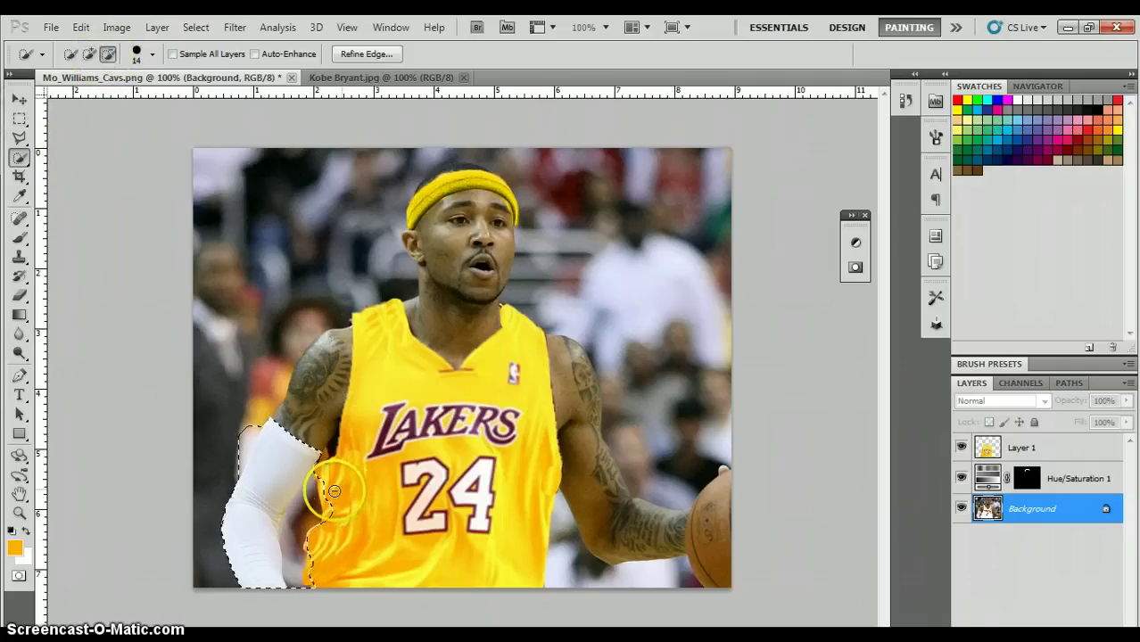
# Subtract the jersey and crowd areas on both sides of the arm sleeve from the selection
pyautogui.click(334, 491)
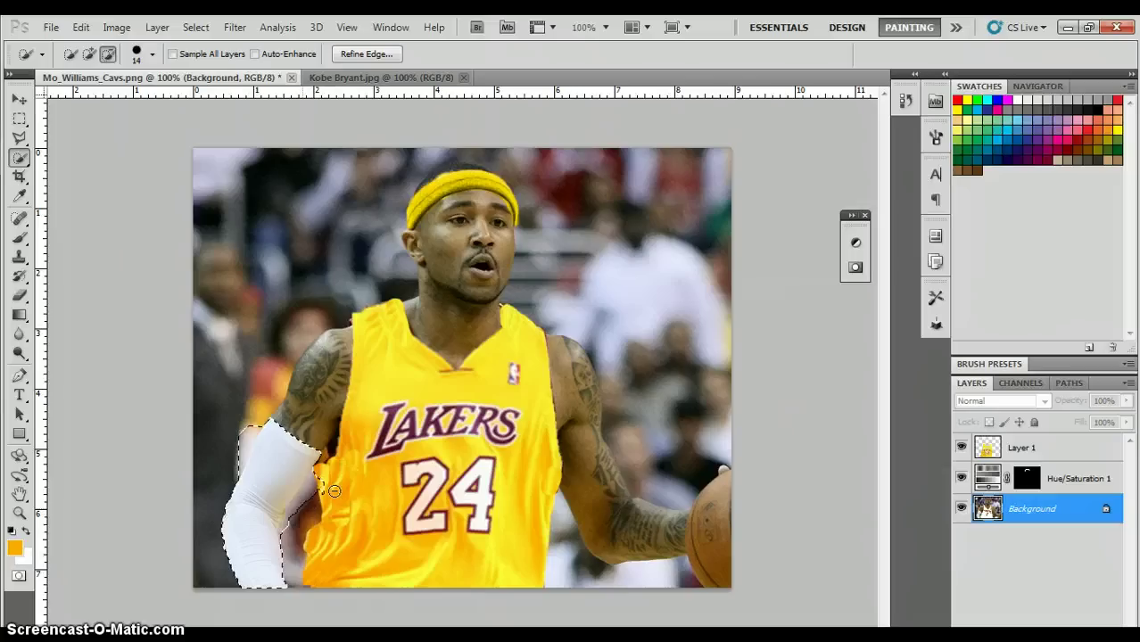
pyautogui.click(320, 489)
pyautogui.click(311, 500)
pyautogui.click(320, 480)
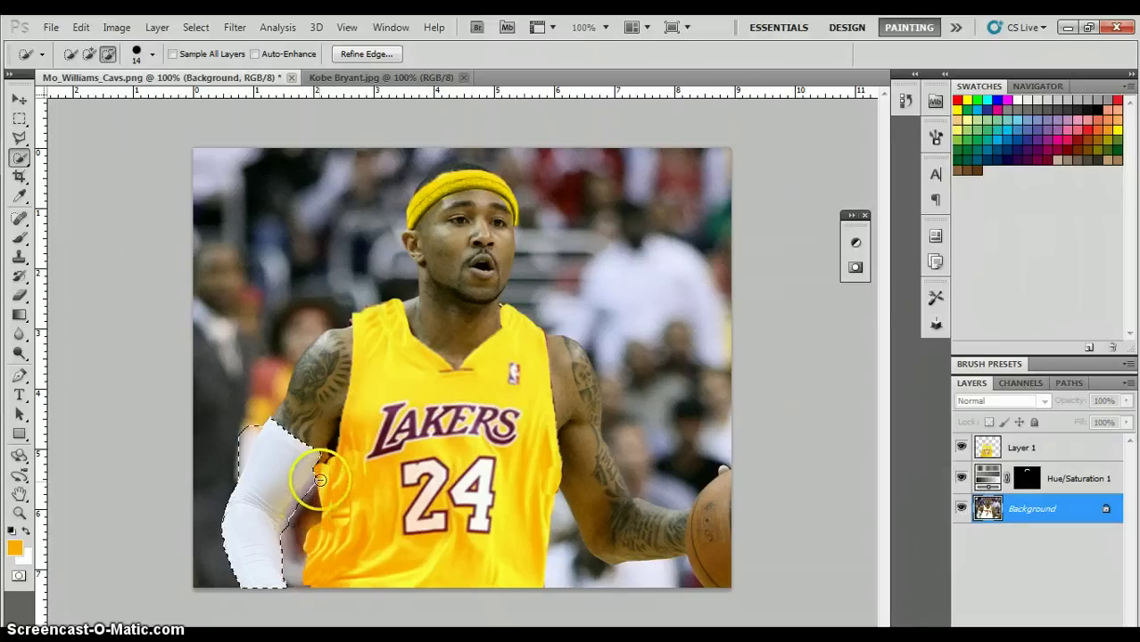
pyautogui.moveTo(320, 480)
pyautogui.mouseDown()
pyautogui.moveTo(312, 503)
pyautogui.moveTo(306, 473)
pyautogui.moveTo(319, 474)
pyautogui.mouseUp()
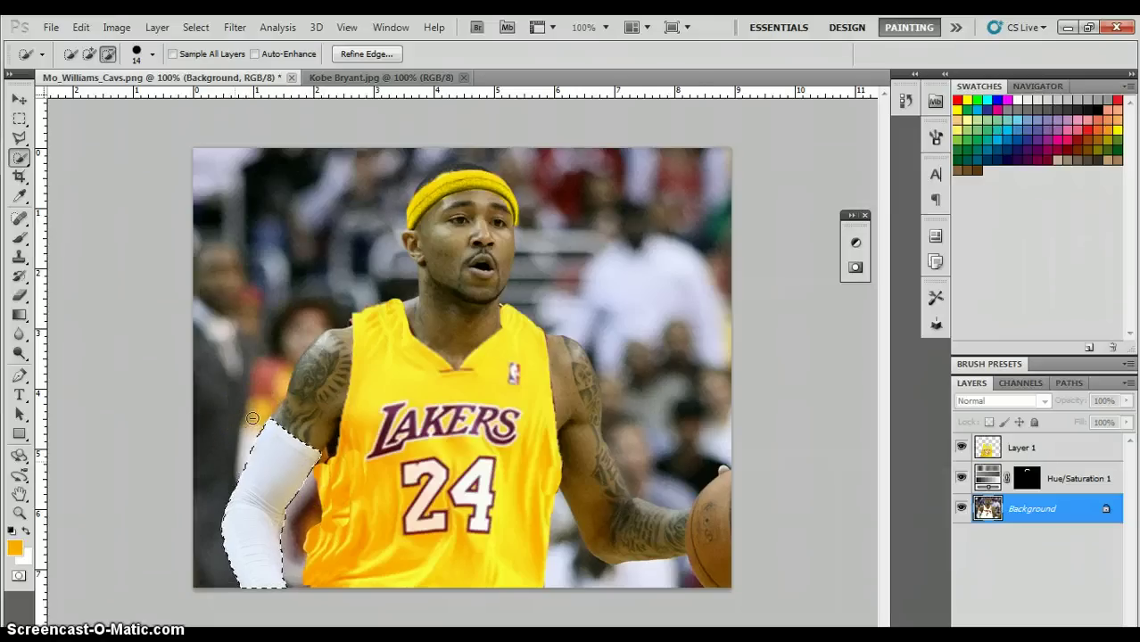
pyautogui.moveTo(250, 421)
pyautogui.mouseDown()
pyautogui.moveTo(240, 432)
pyautogui.moveTo(229, 418)
pyautogui.mouseUp()
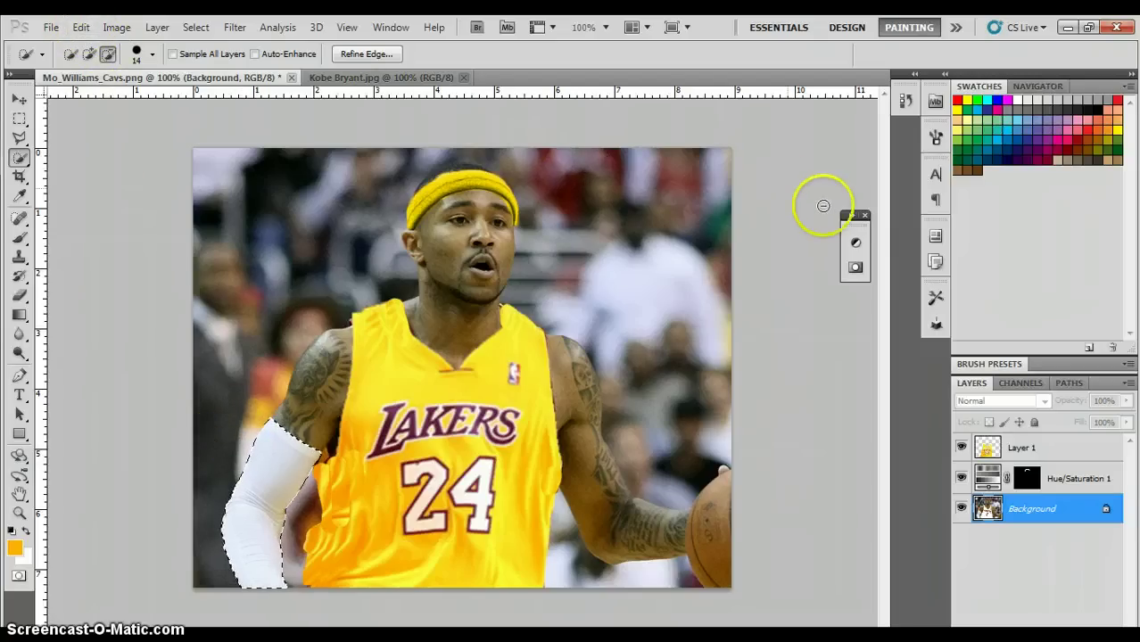
# Recolour the selected arm sleeve yellow with a colorized Hue/Saturation adjustment, setting hue to 53, saturation to 100 and lightness to -38
pyautogui.click(856, 242)
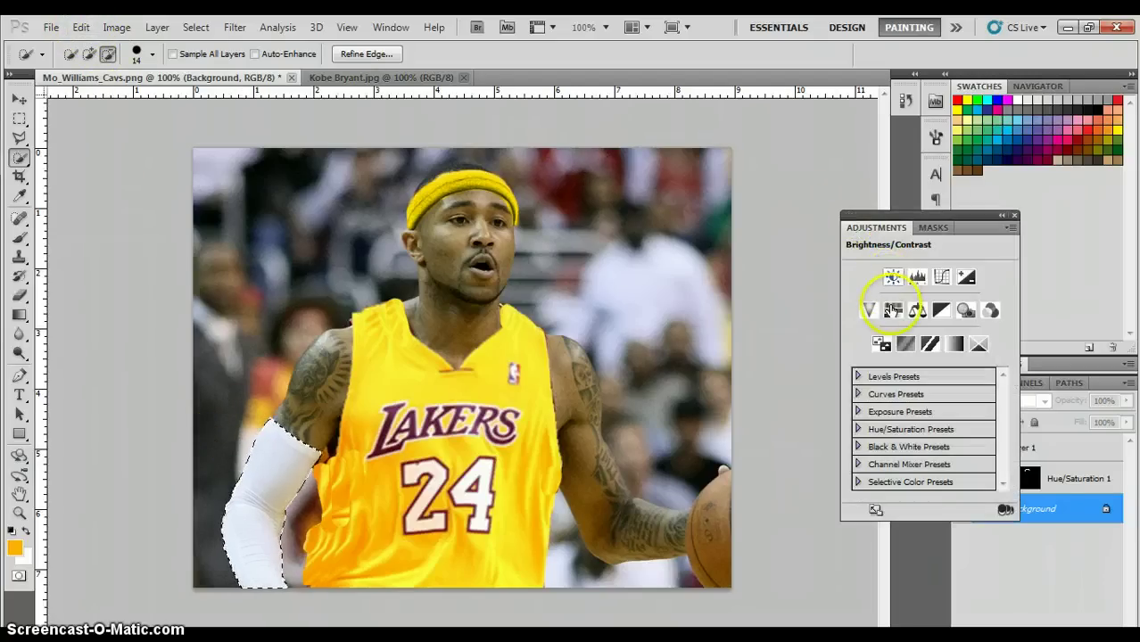
pyautogui.click(893, 309)
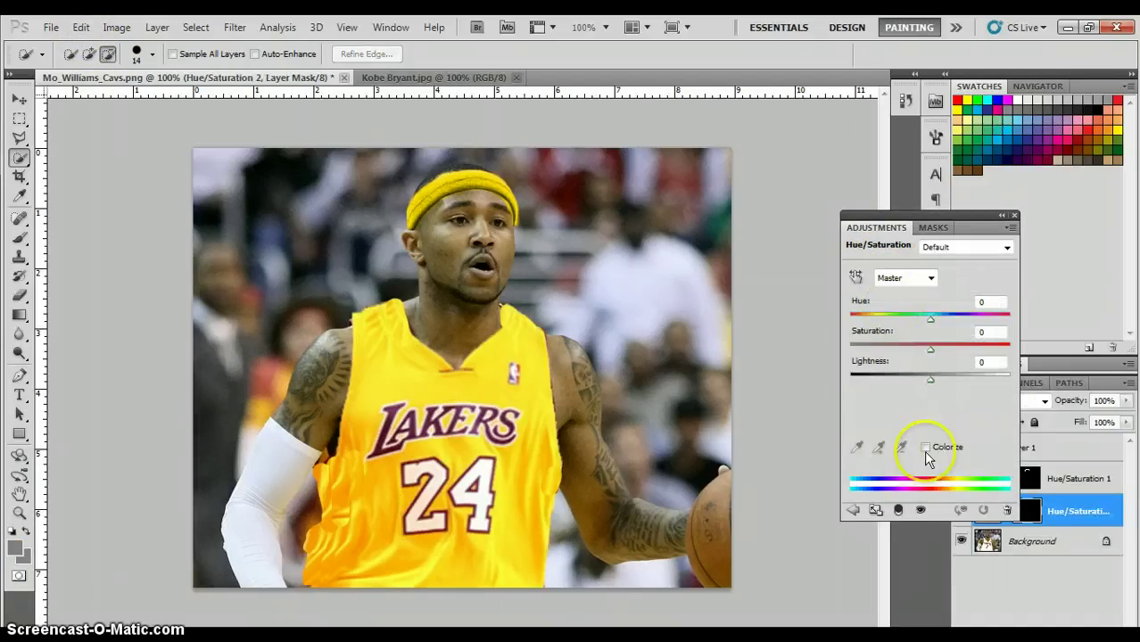
pyautogui.click(926, 448)
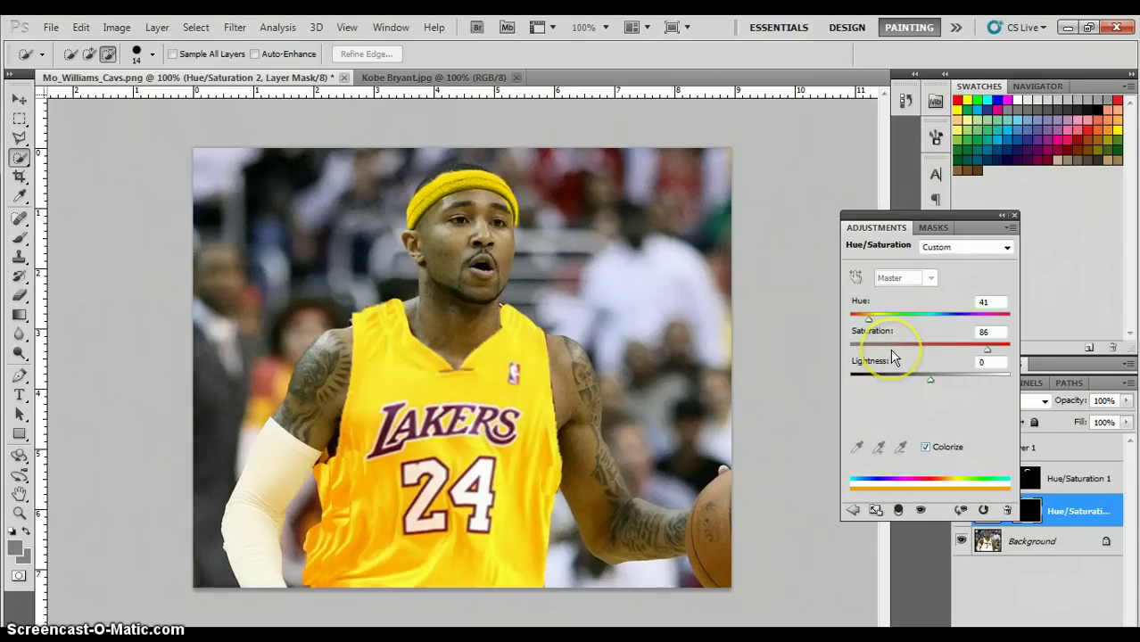
pyautogui.moveTo(929, 381); pyautogui.dragTo(899, 381)
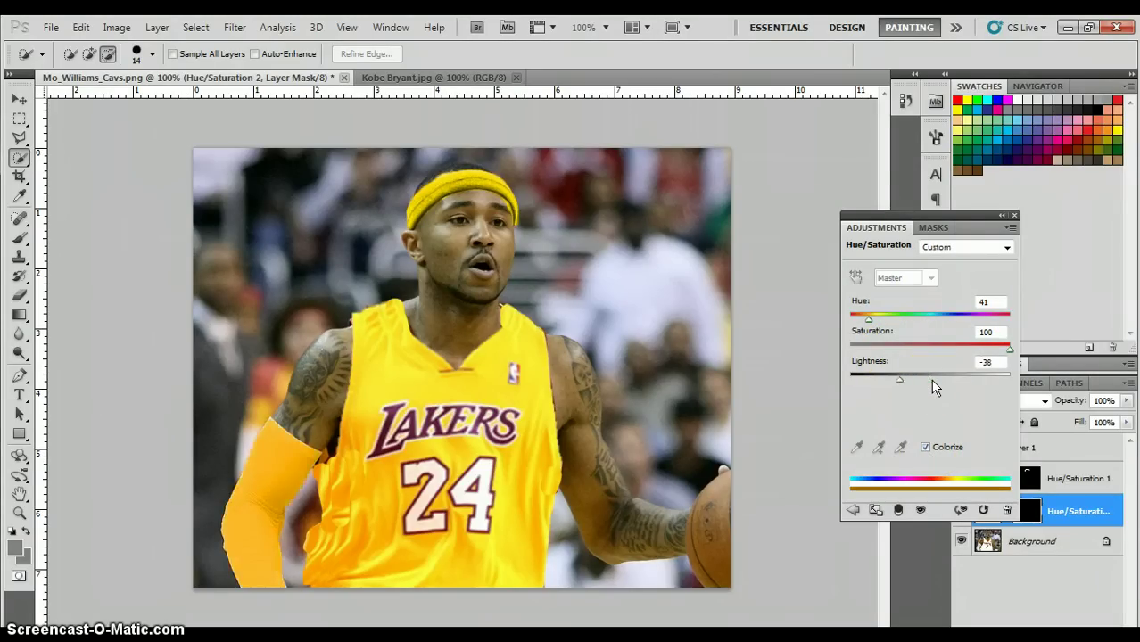
pyautogui.moveTo(869, 320); pyautogui.dragTo(874, 327)
pyautogui.click(875, 327)
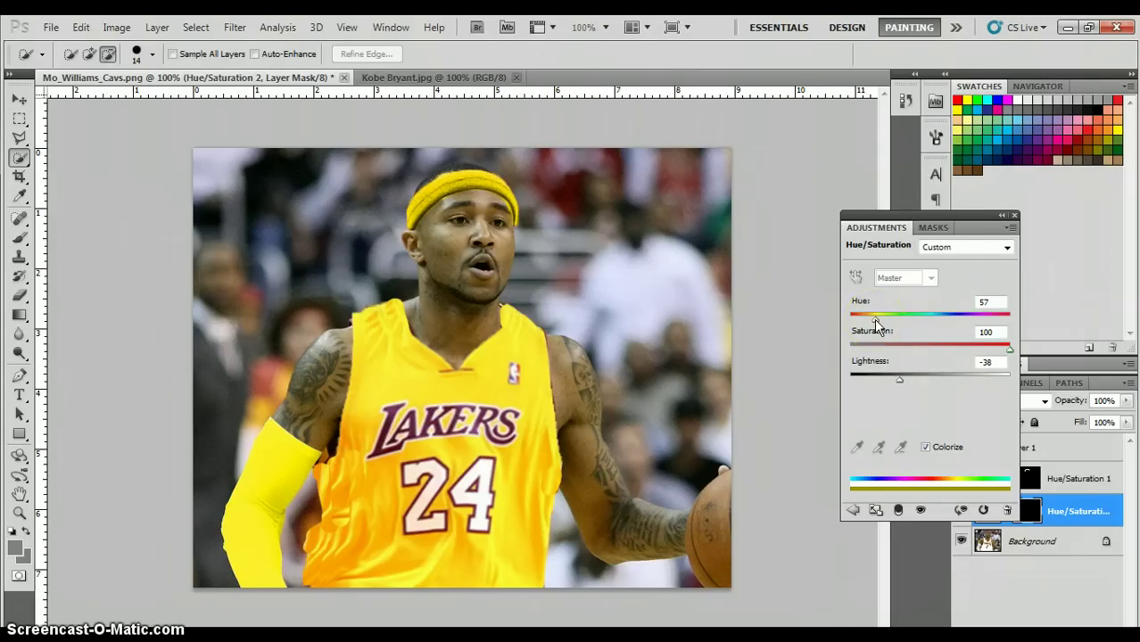
pyautogui.moveTo(876, 327); pyautogui.dragTo(875, 327)
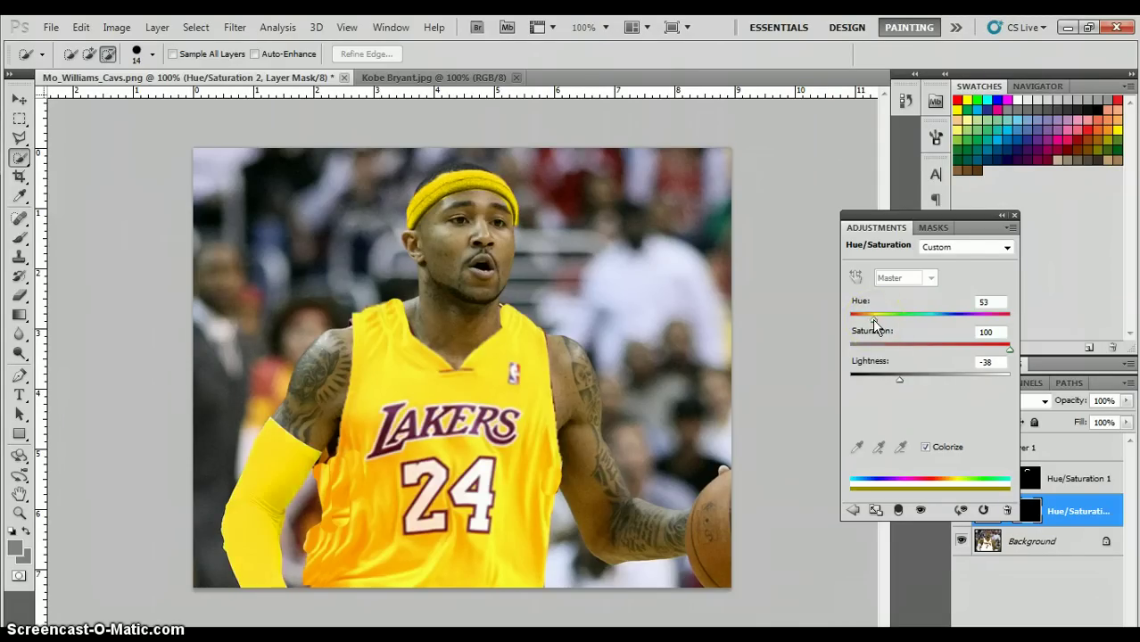
pyautogui.click(1001, 215)
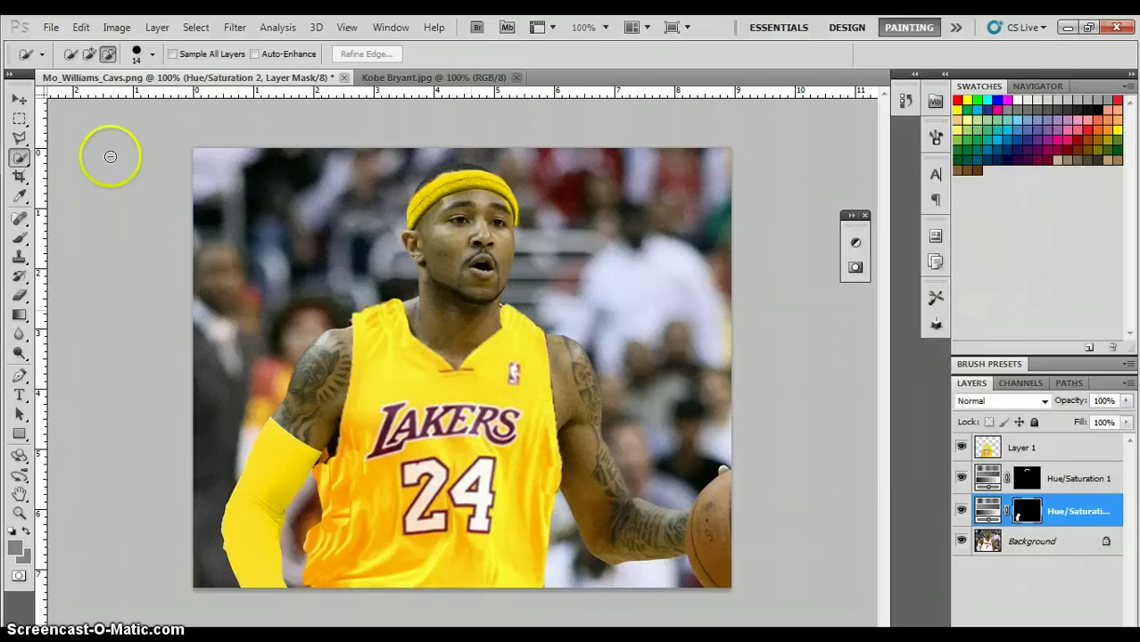
pyautogui.click(90, 53)
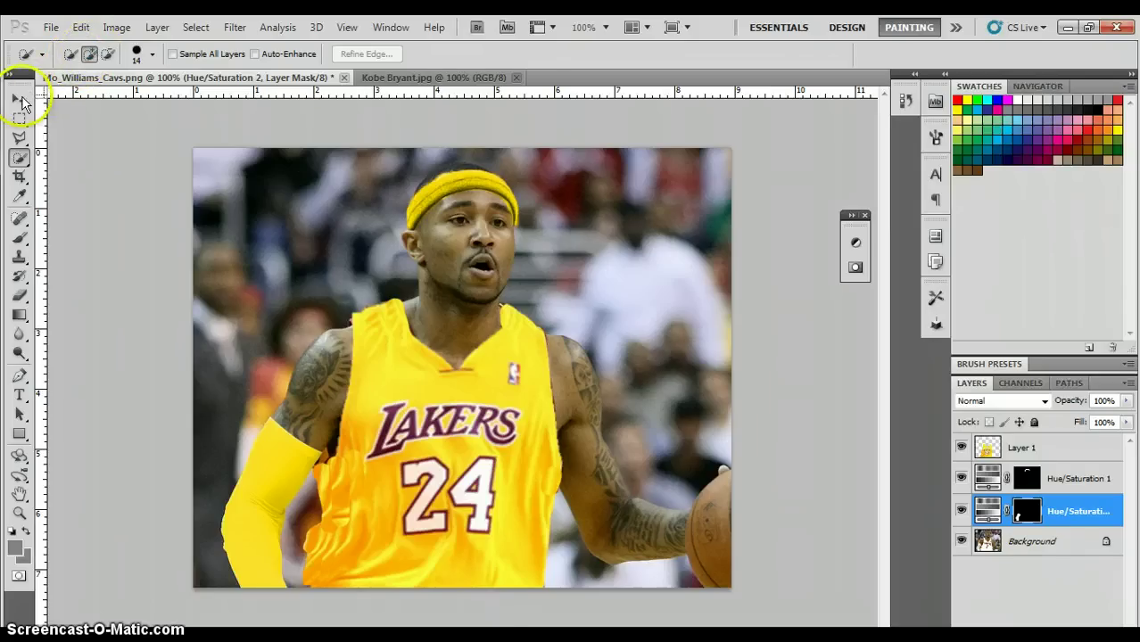
pyautogui.click(19, 99)
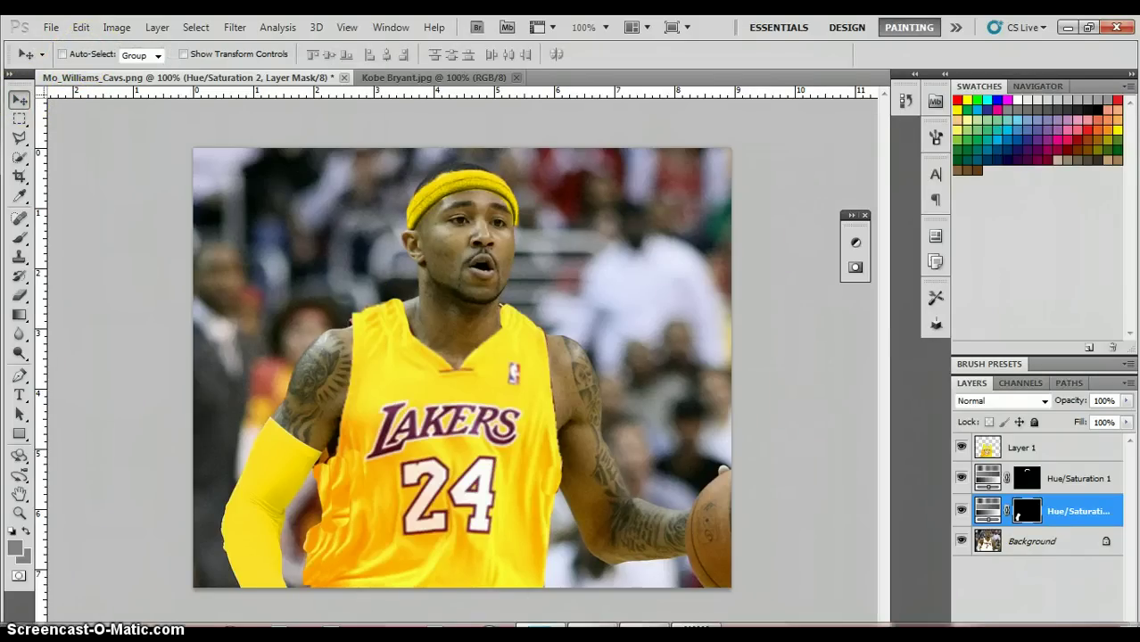
# Switch to Notepad, write the note "were almost done watch the last step in part 3", and erase it
pyautogui.click(543, 625)
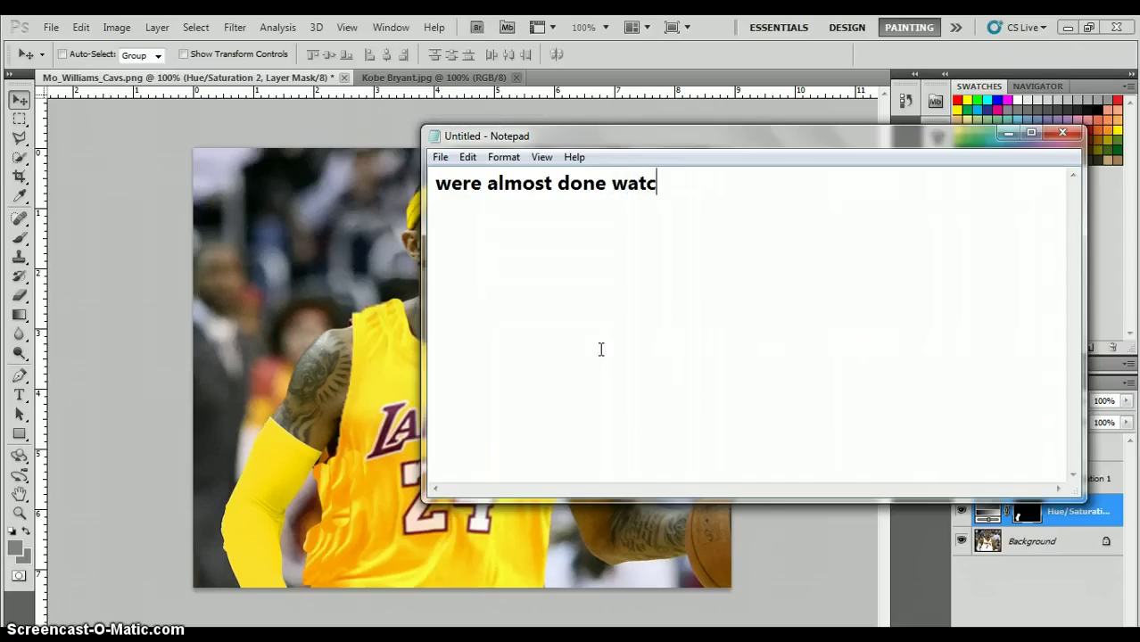
pyautogui.write('e last ')
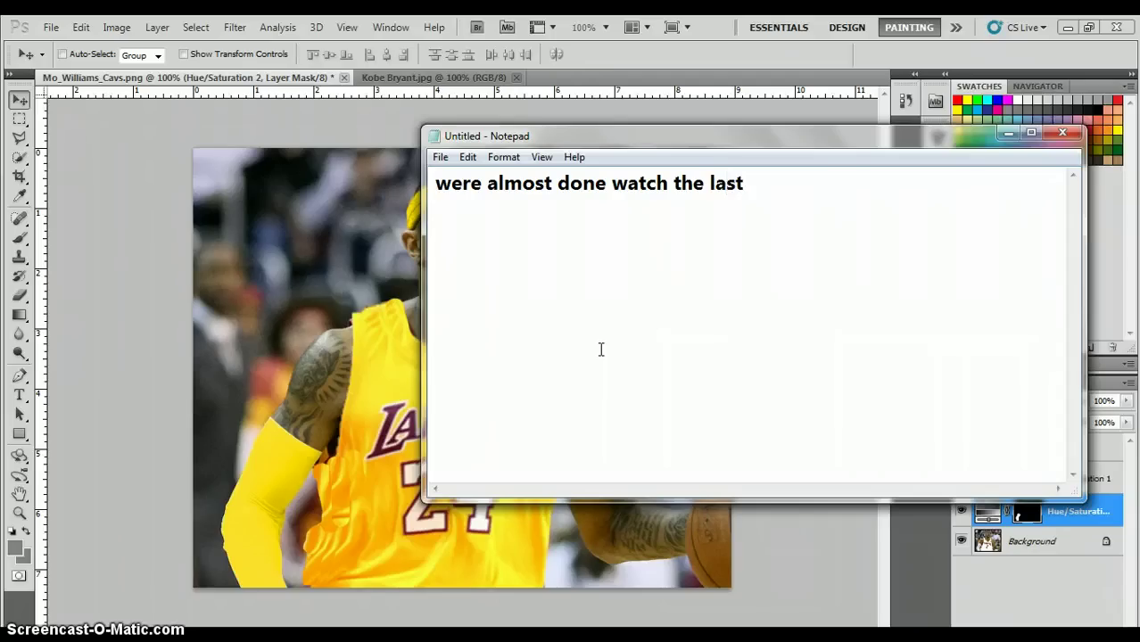
pyautogui.write('steo')
pyautogui.write(' in ')
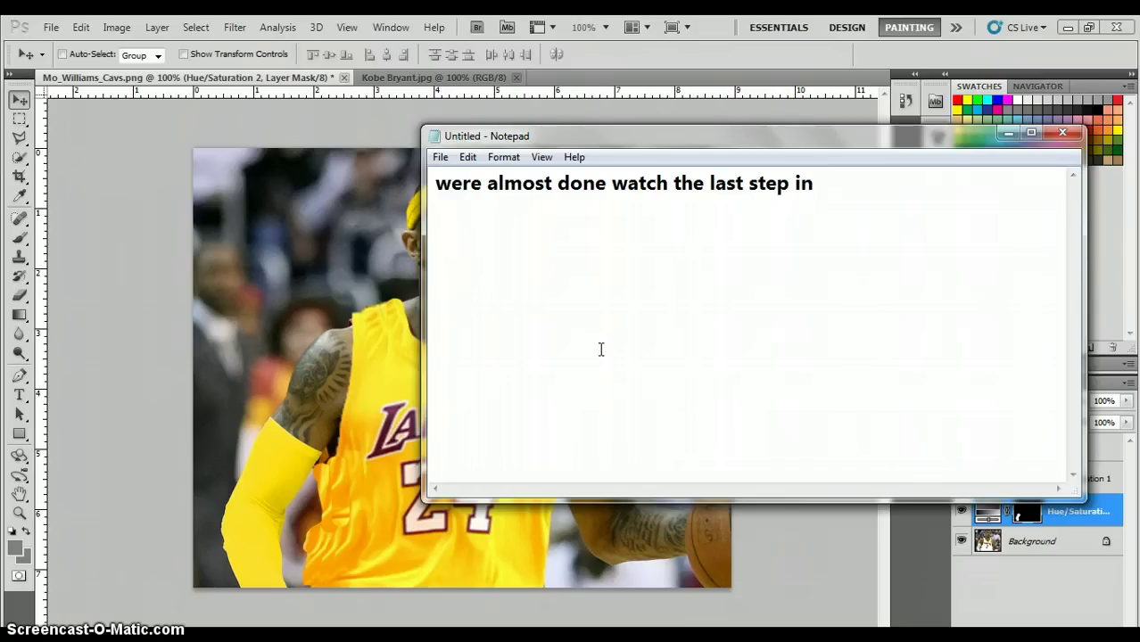
pyautogui.write('part 3')
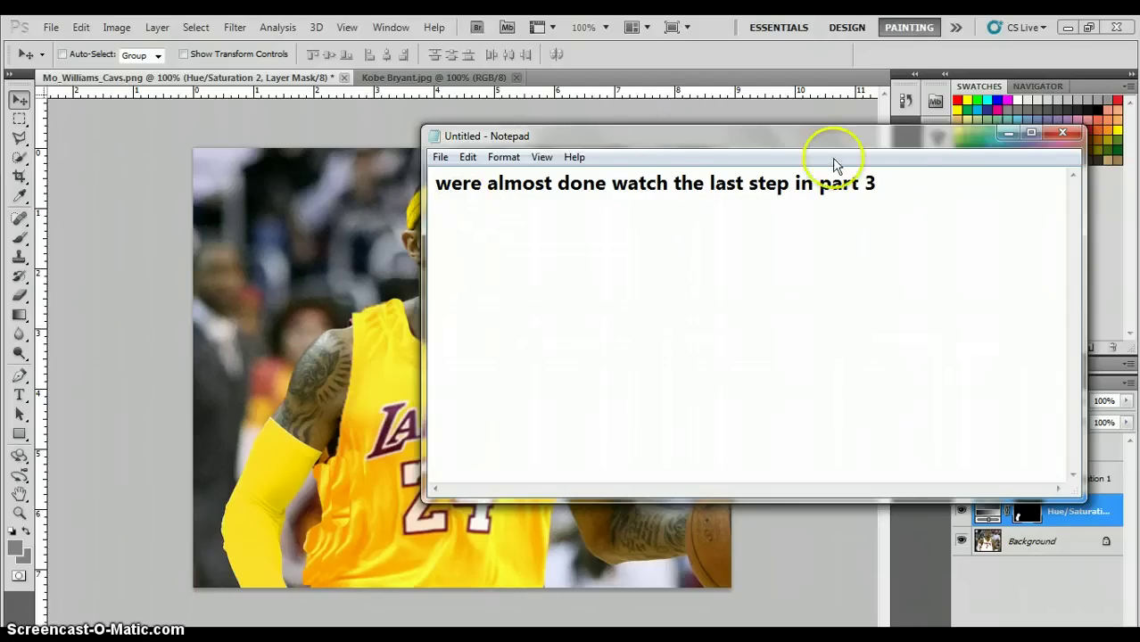
pyautogui.moveTo(904, 173); pyautogui.dragTo(433, 199)
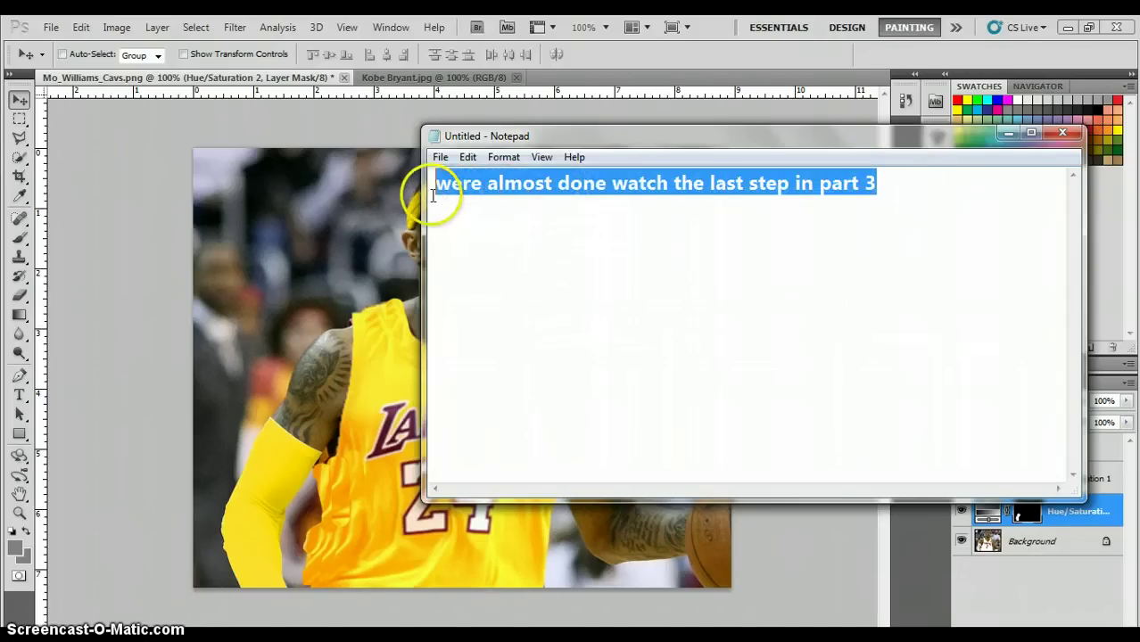
pyautogui.press('BackSpace')
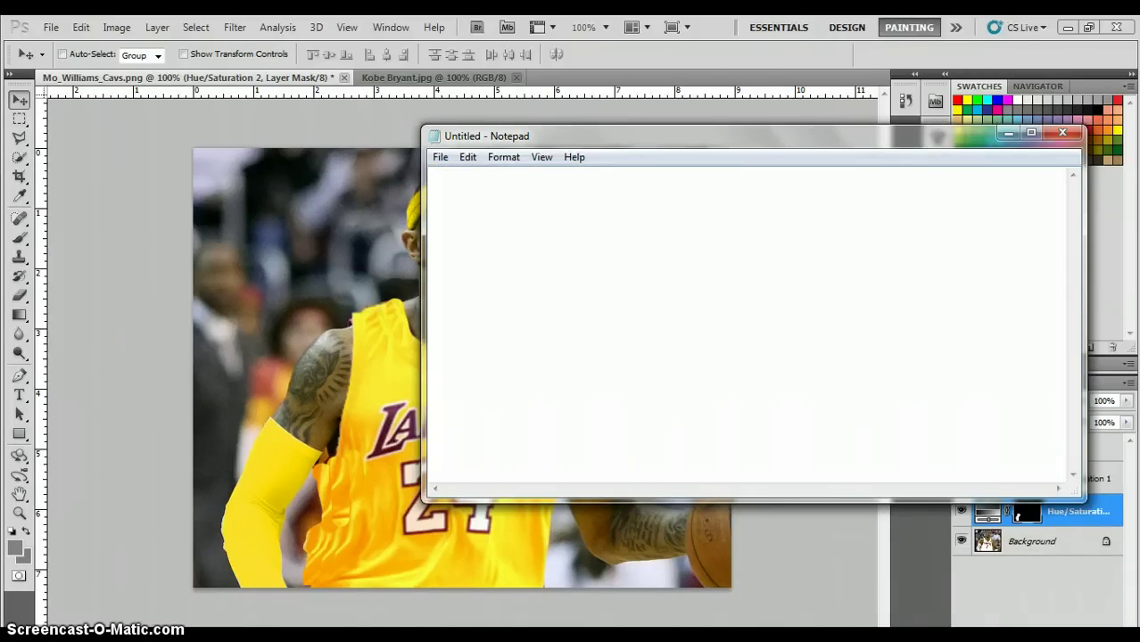